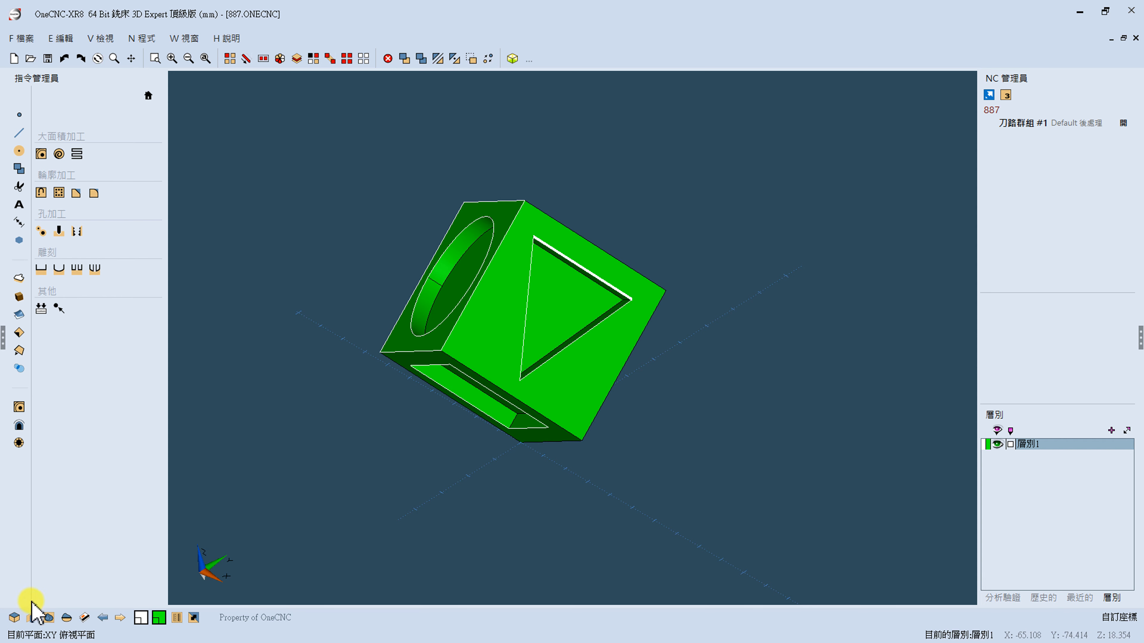
- Define a three-point plane on the triangular pocket's face, with its origin at the right corner, +X at the upper corner and +Y at the lower corner
click(31, 618)
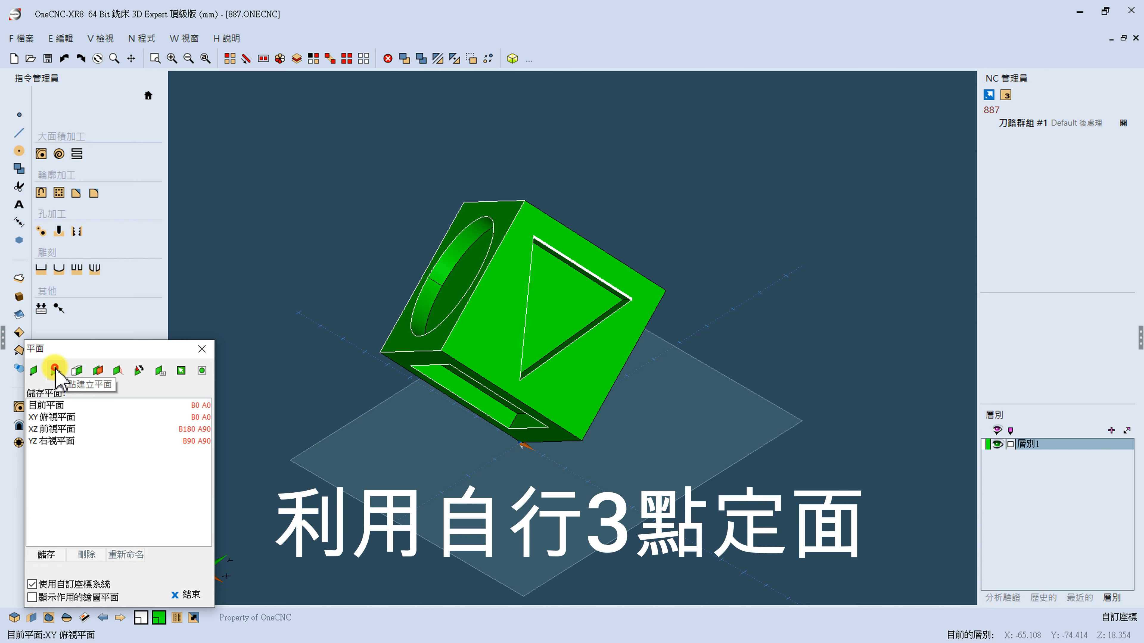
click(54, 370)
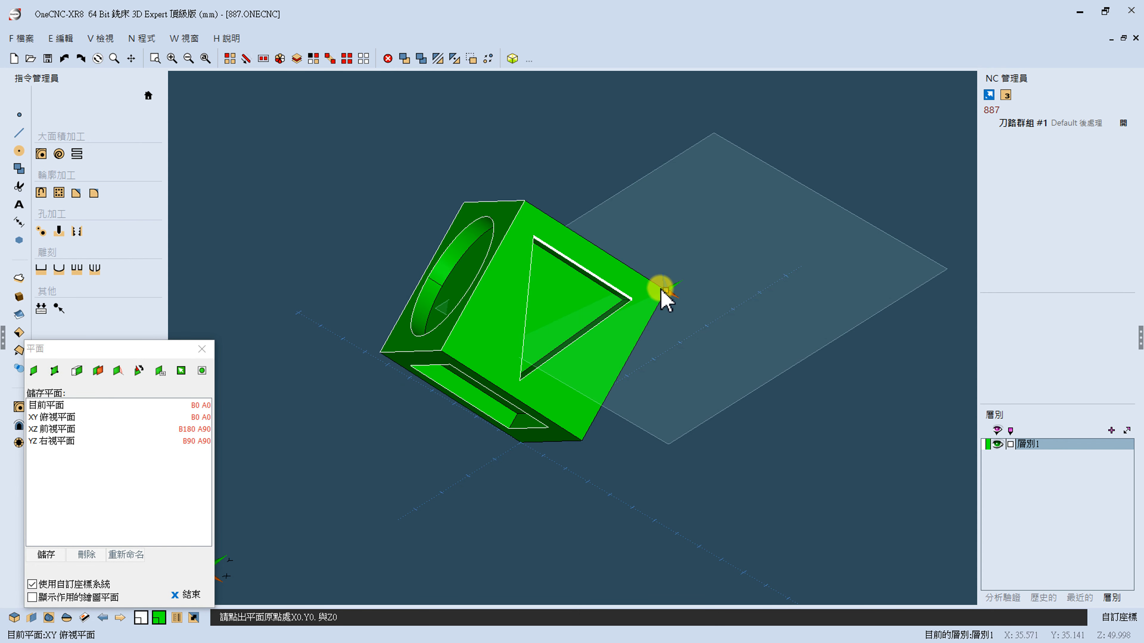
click(666, 292)
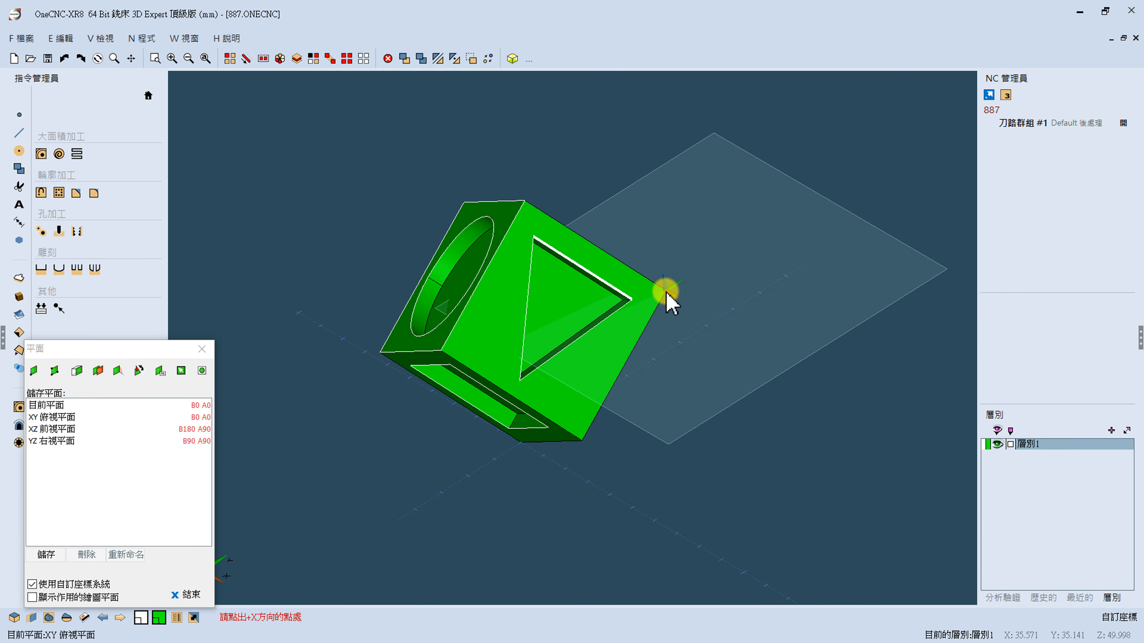
click(525, 202)
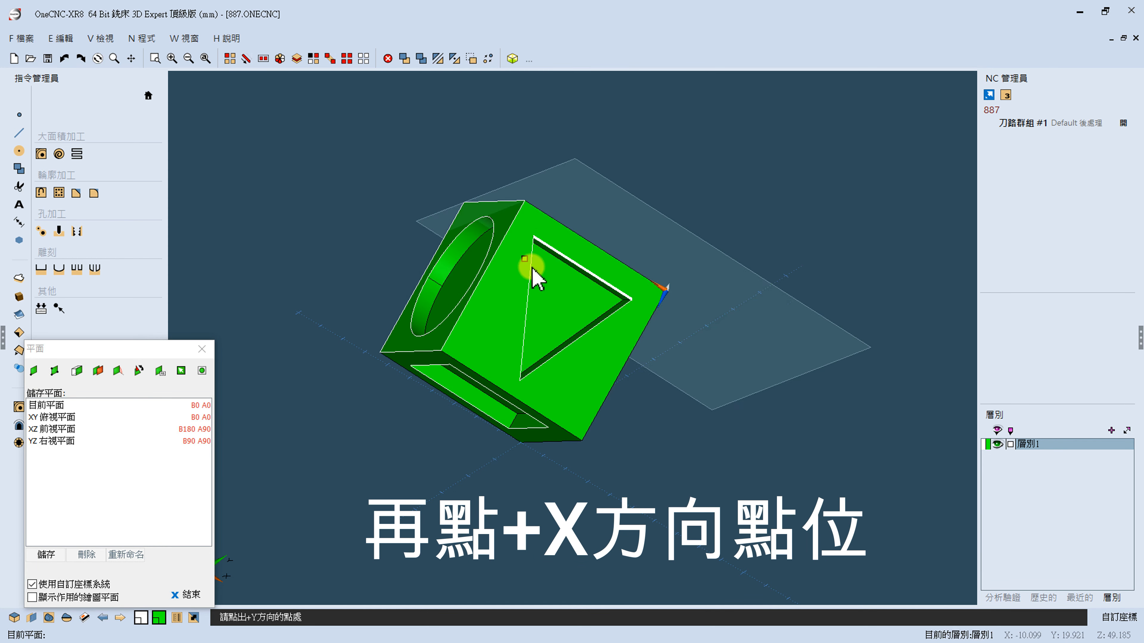
click(583, 442)
mouse_move(619, 418)
middle_down()
mouse_move(686, 408)
mouse_move(618, 413)
middle_up()
scroll(619, 413, up, 3)
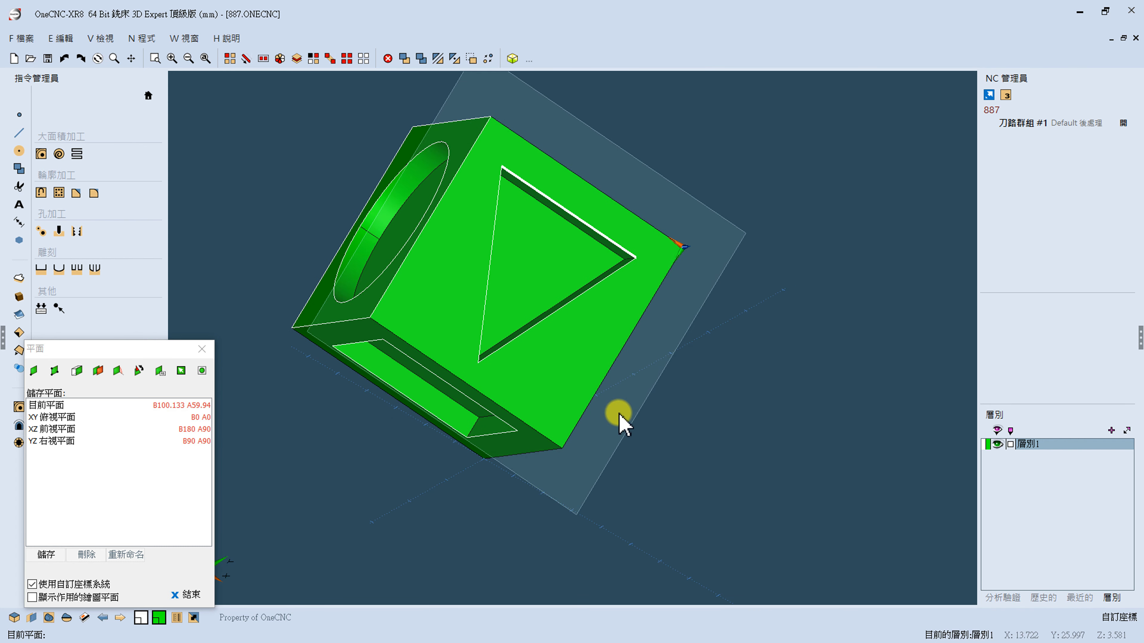
scroll(619, 413, down, 6)
scroll(619, 413, down, 3)
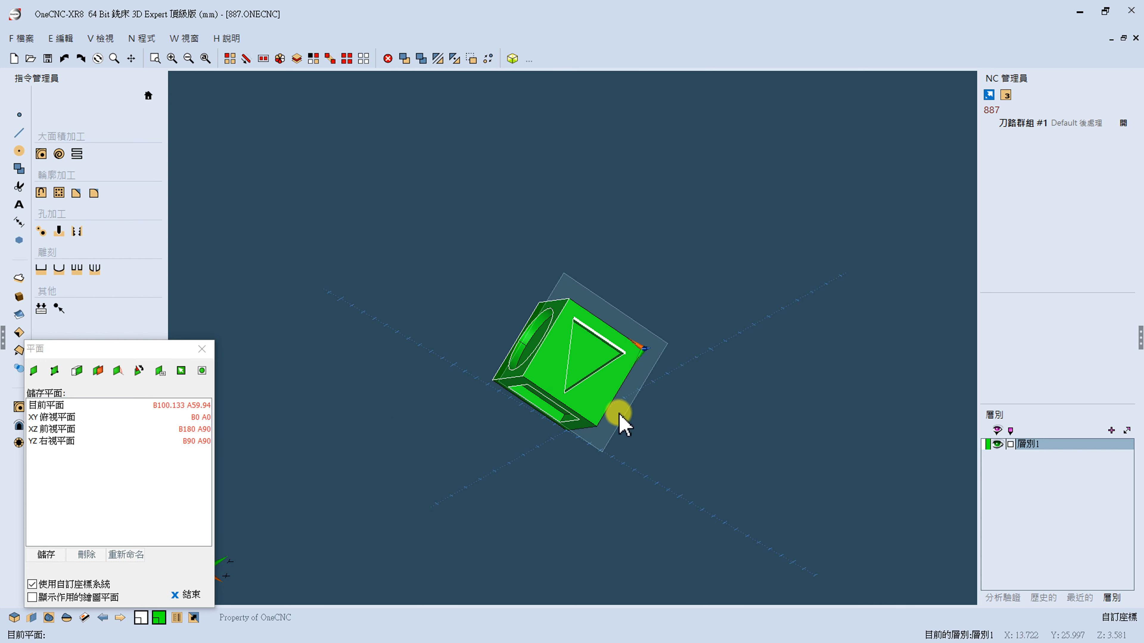
click(192, 594)
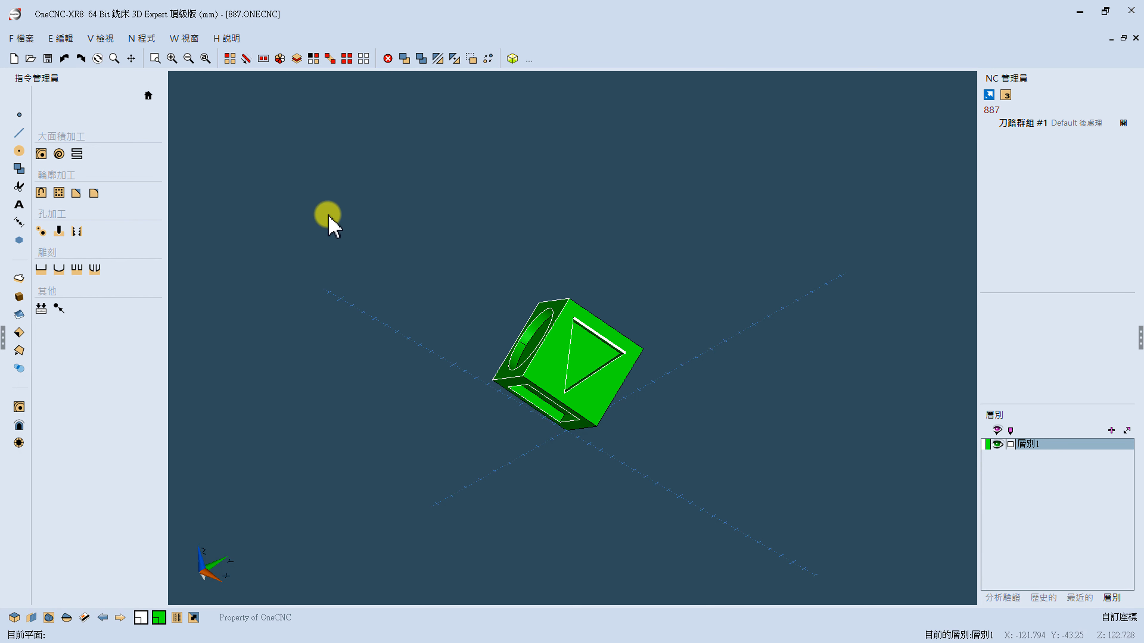
- Reorient the entire model by moving the current plane to the top view, then clear the selection
click(347, 64)
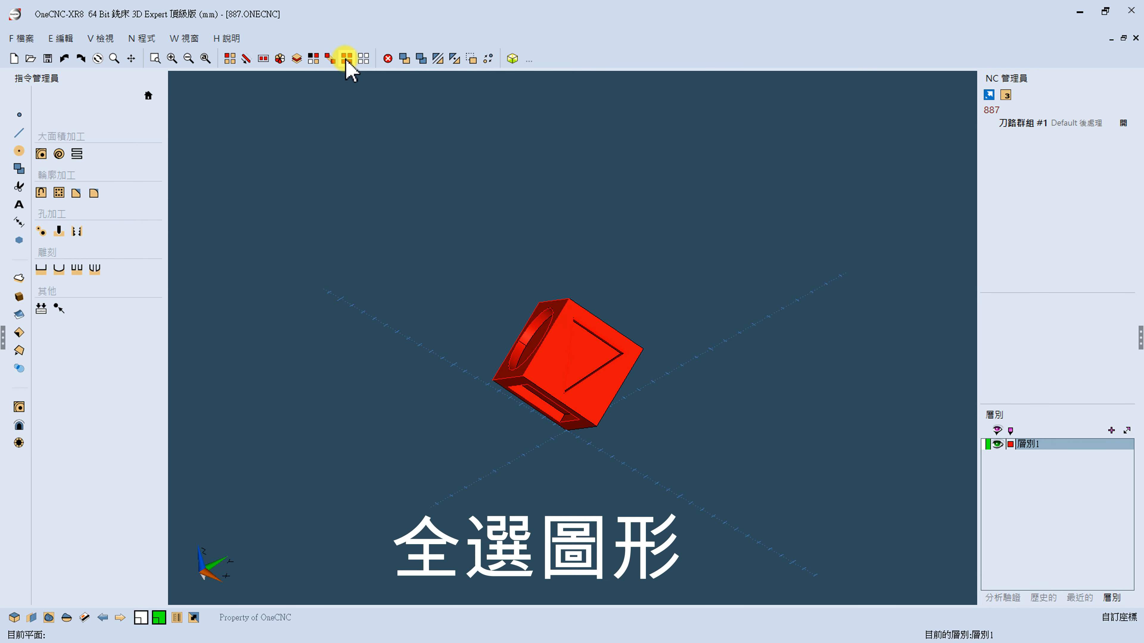
click(60, 39)
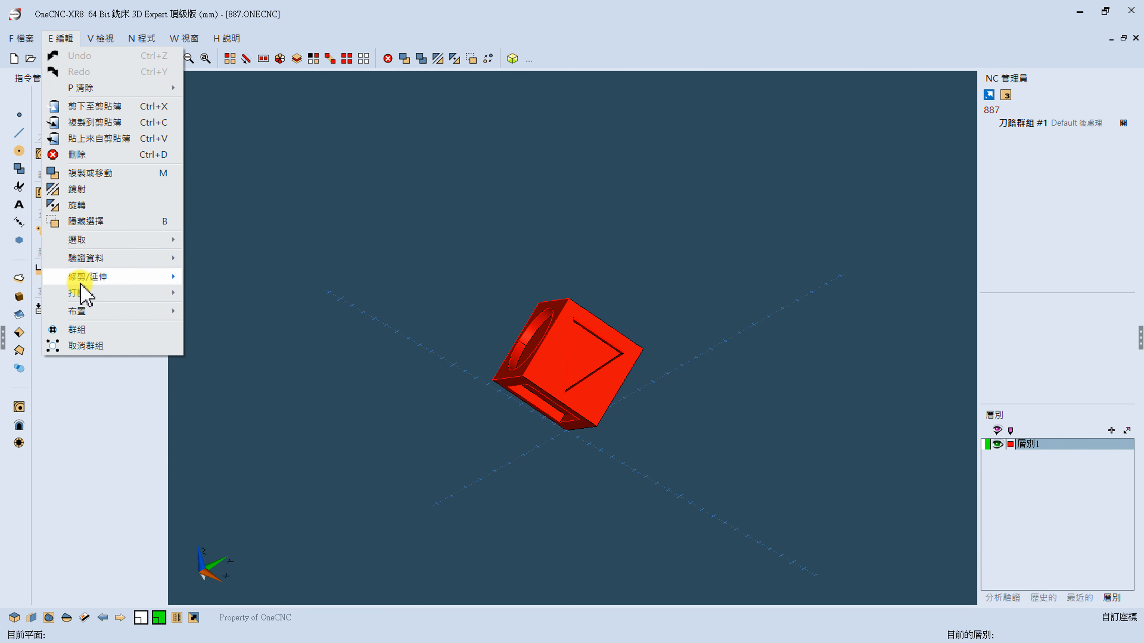
mouse_move(119, 314)
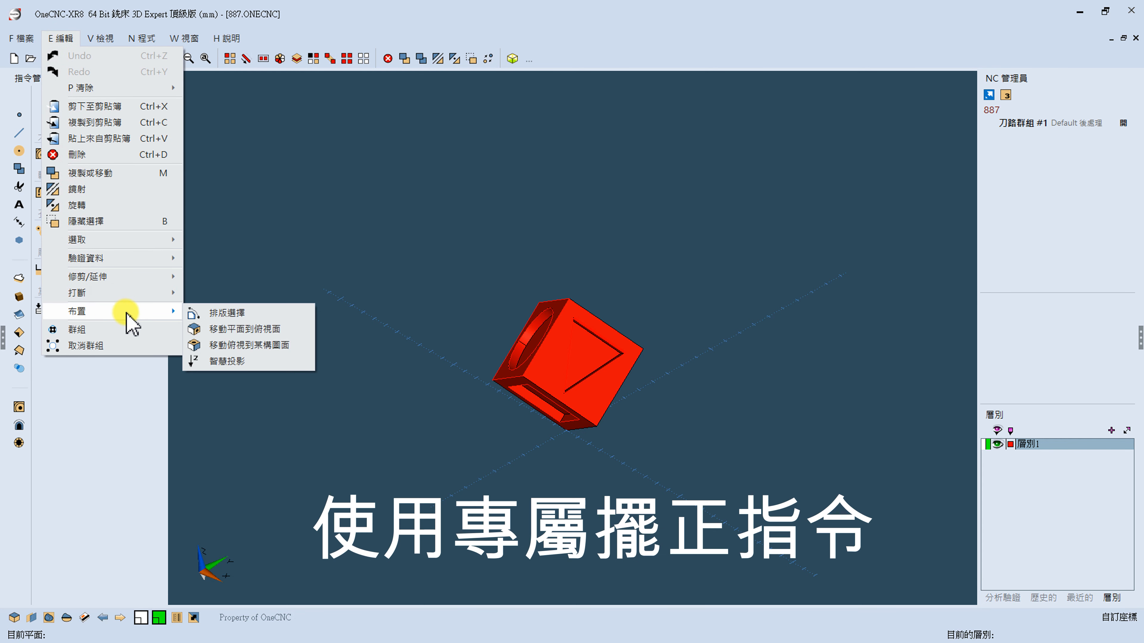
click(280, 331)
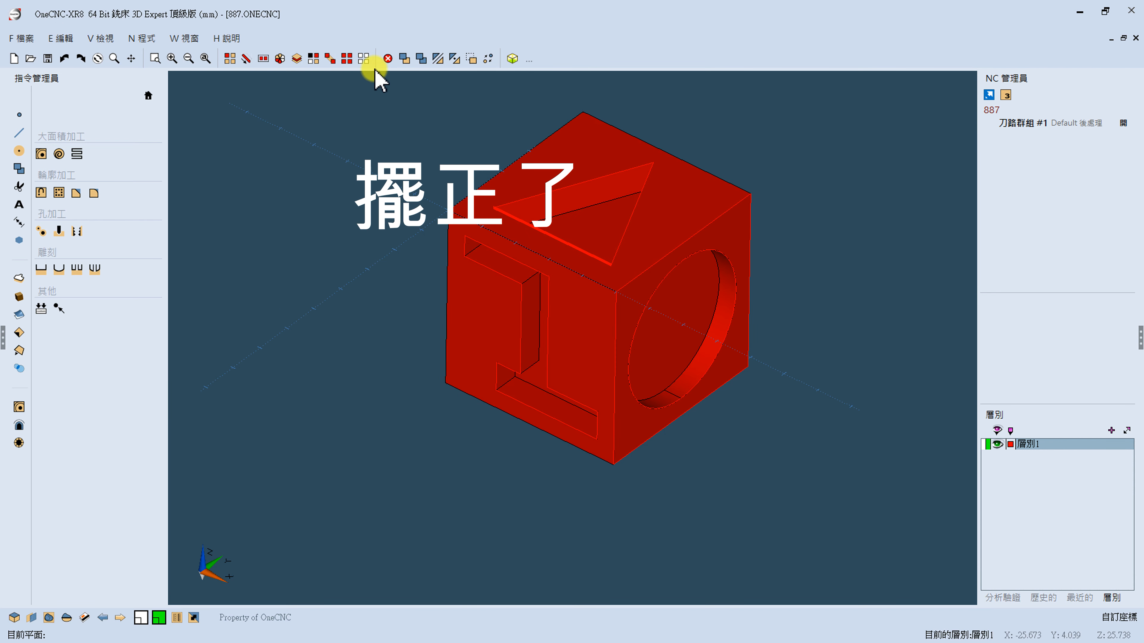
click(366, 62)
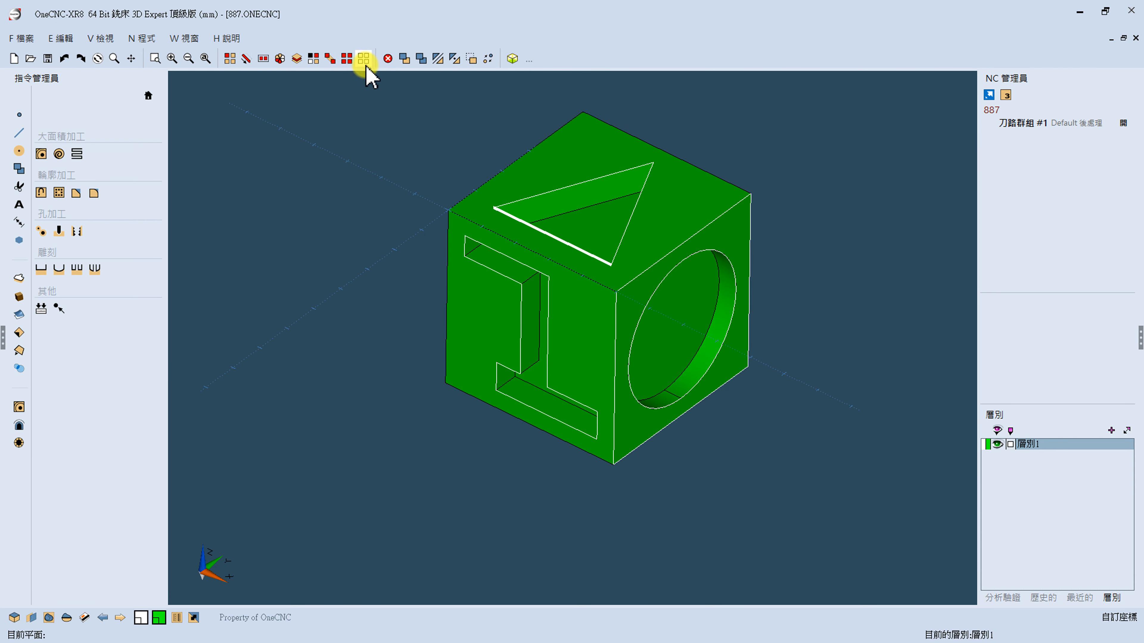
- Make the XY top plane (XY 俯視平面) the current construction plane
click(26, 618)
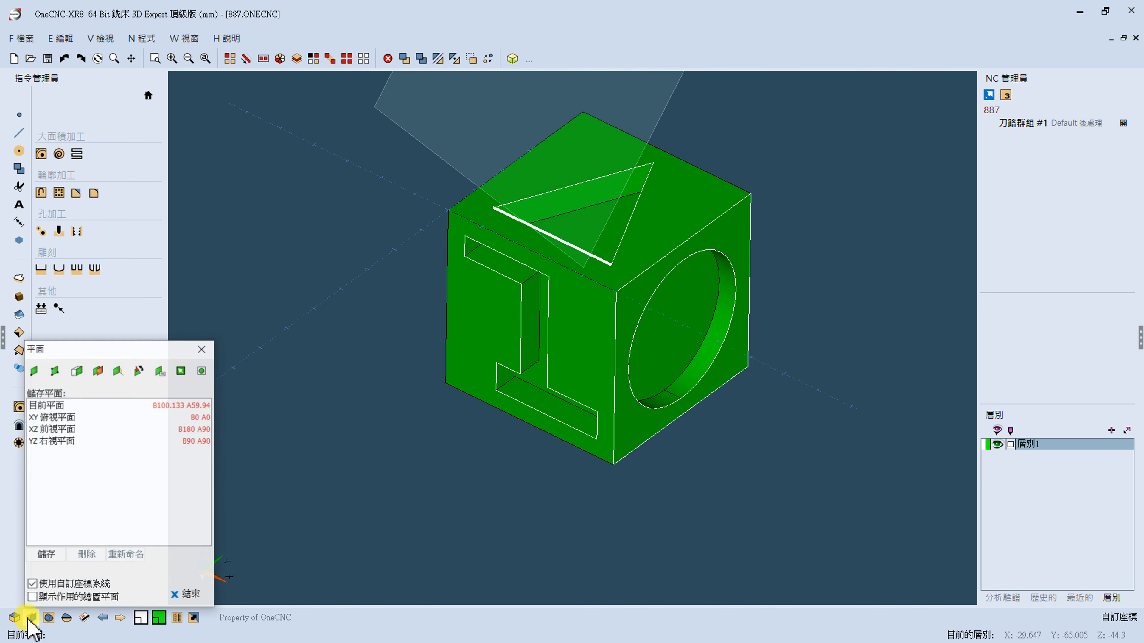
double_click(65, 418)
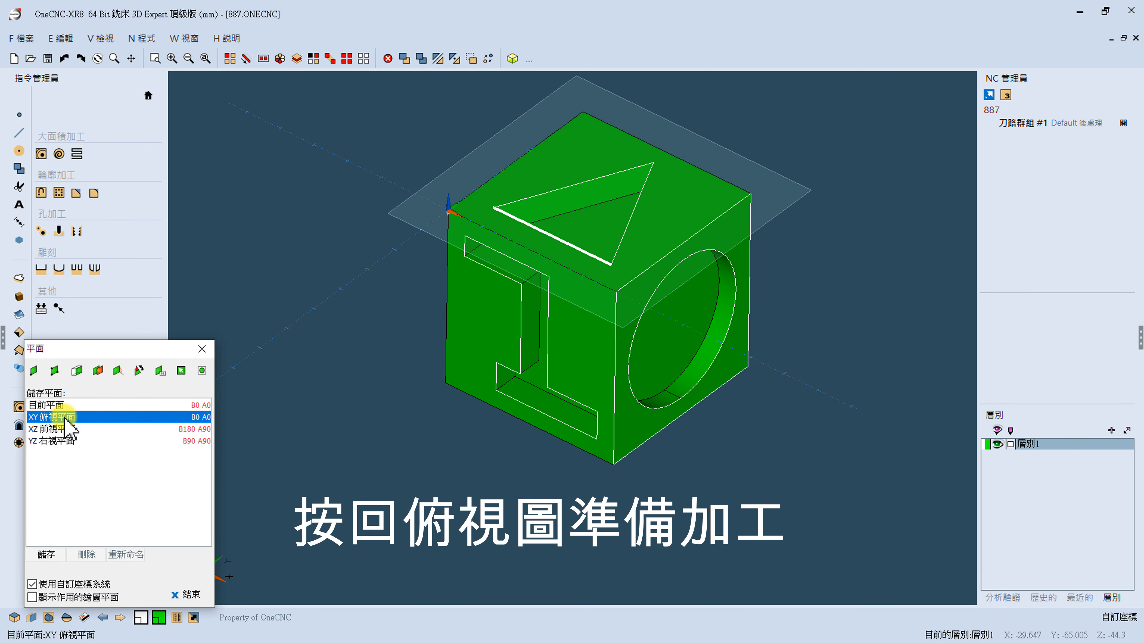
click(189, 596)
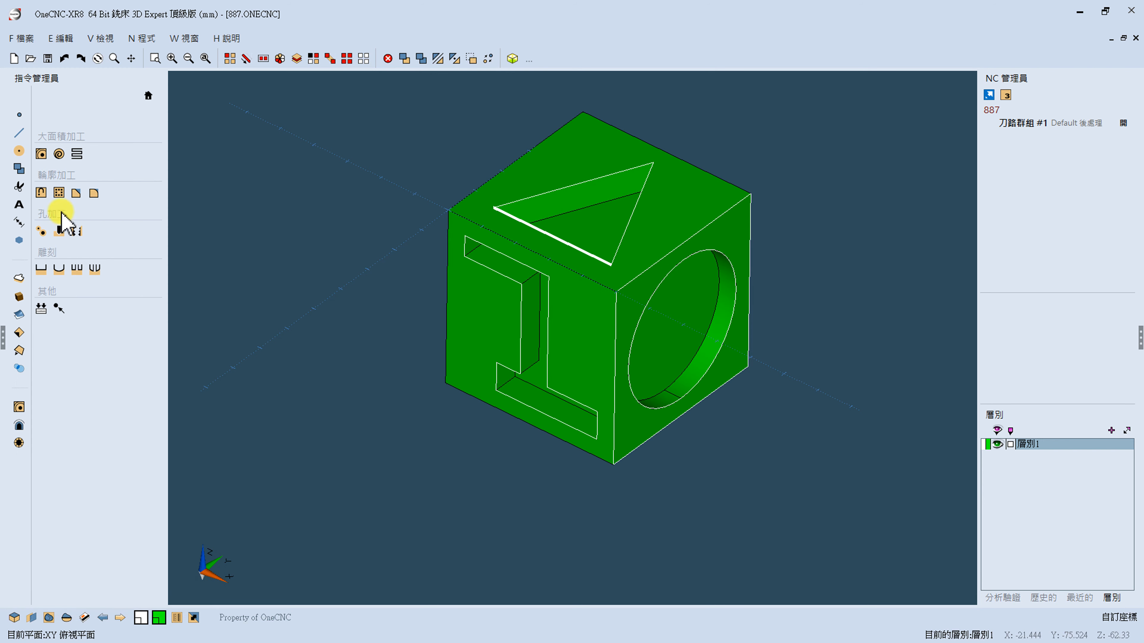
- Start a high-speed pocket (高速挖槽) on the triangle outline, using the 4MM END MILL and work offset G54
click(42, 154)
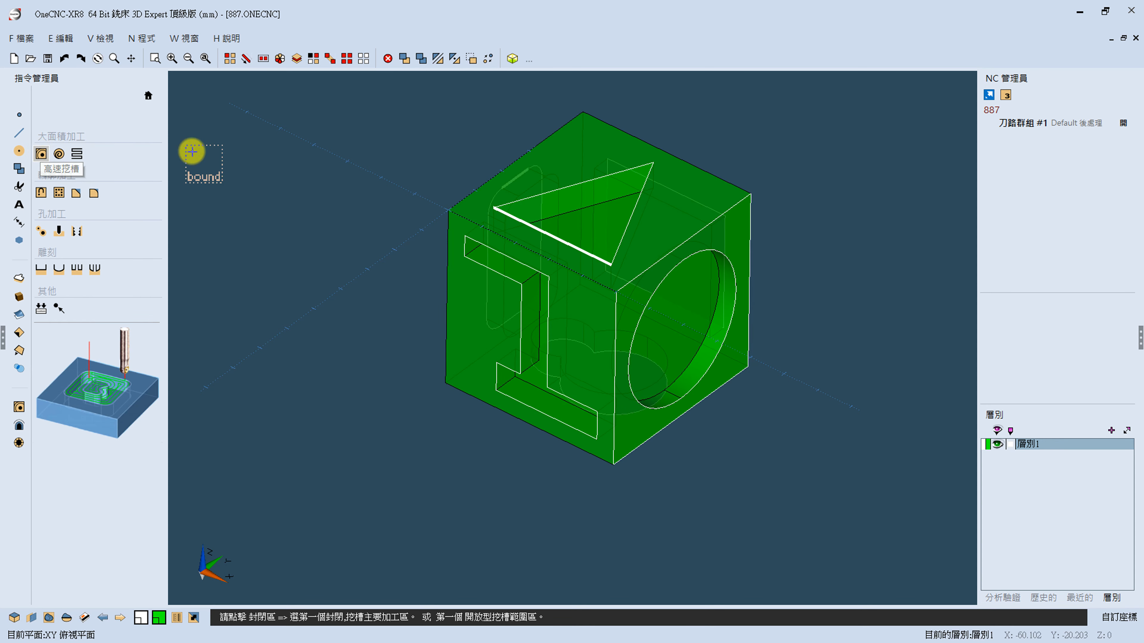
click(568, 187)
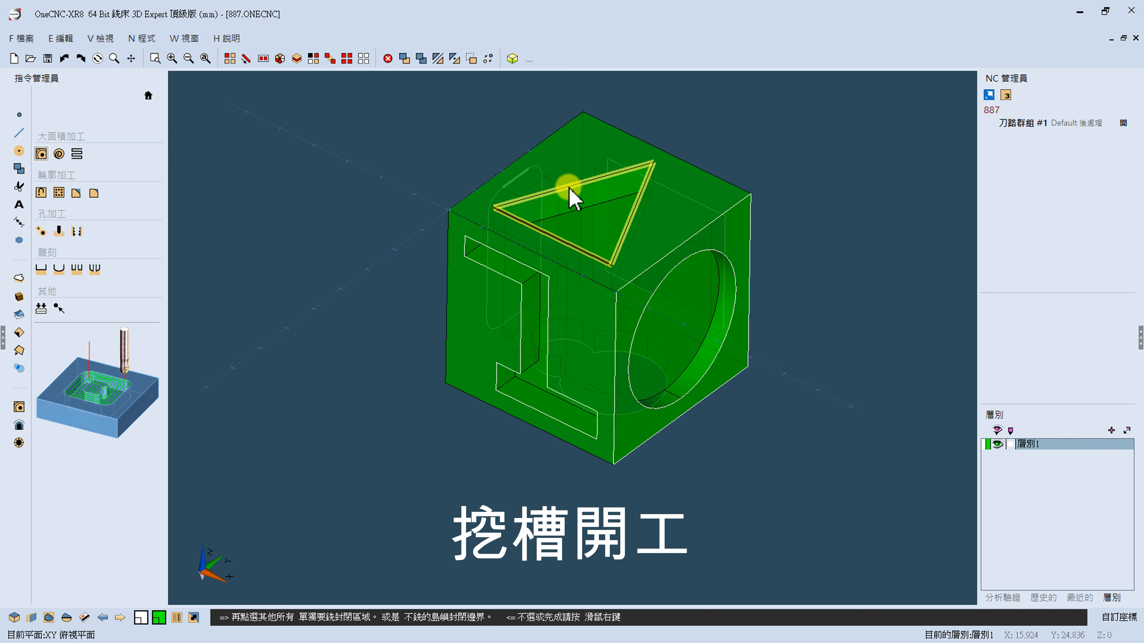
right_click(568, 194)
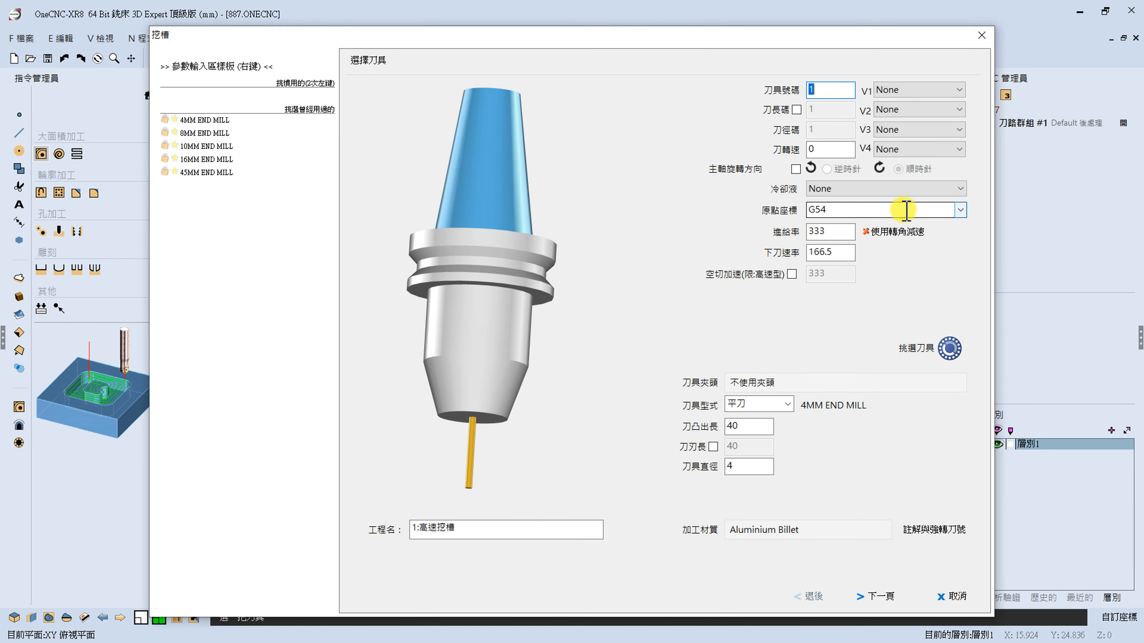
click(961, 210)
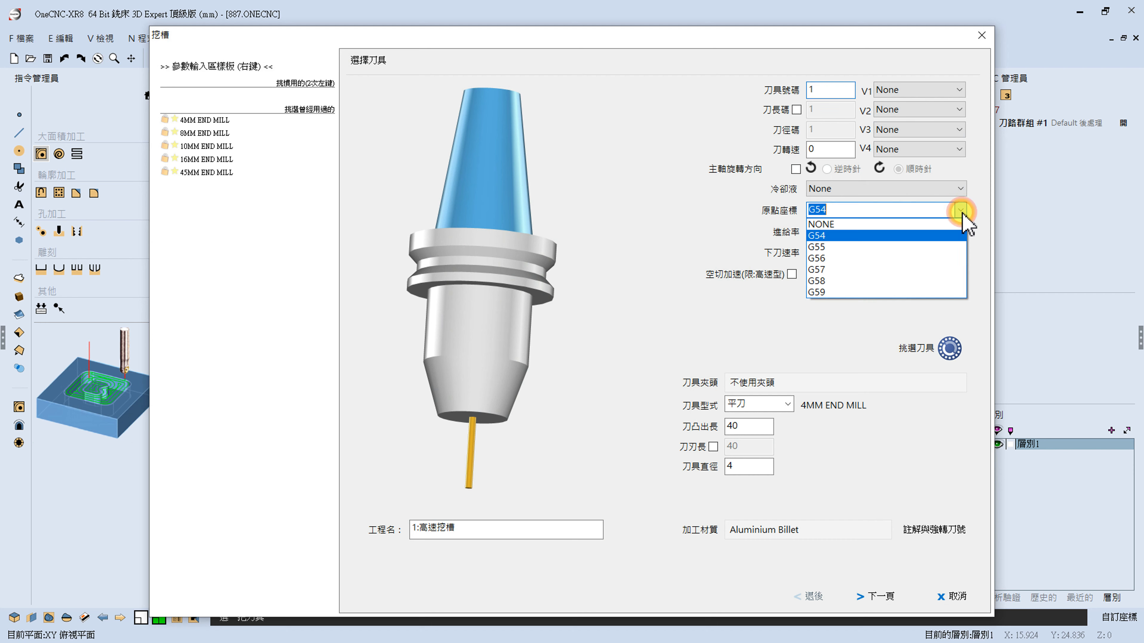
click(814, 236)
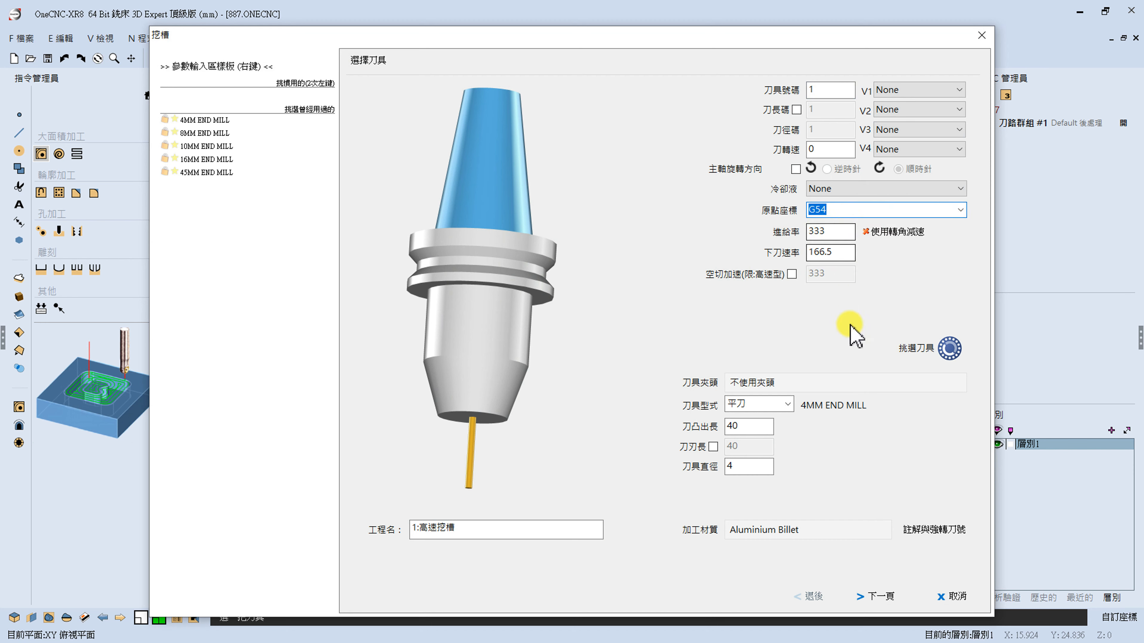
click(882, 599)
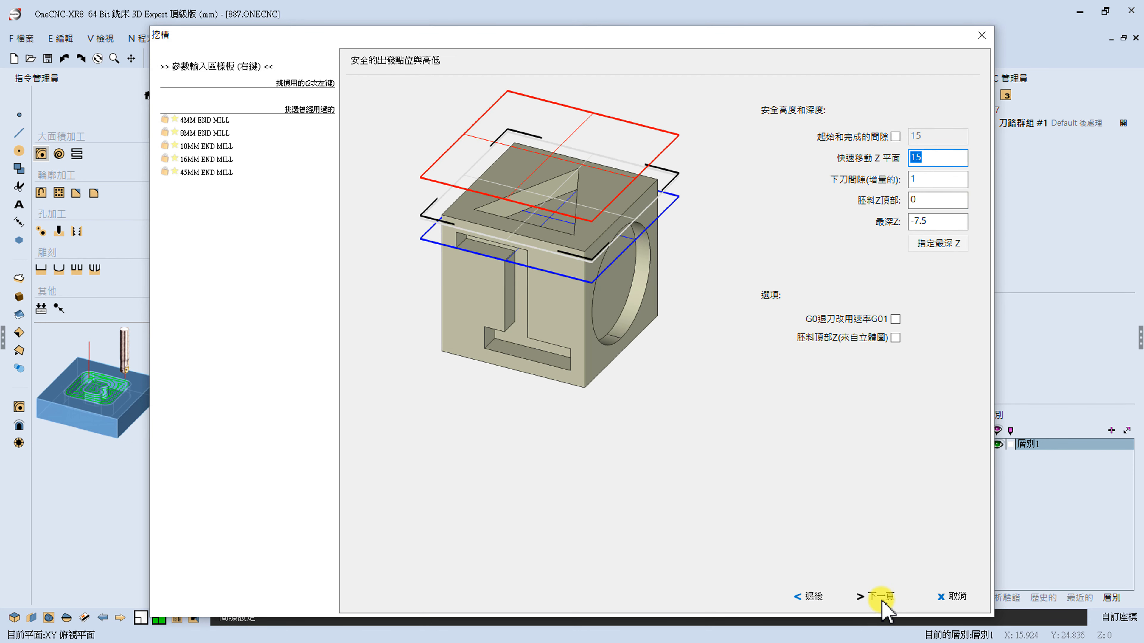
- Set the pocket's deepest Z to -7.5 by picking a point on the triangular pocket's floor, and accept the safety heights
click(938, 246)
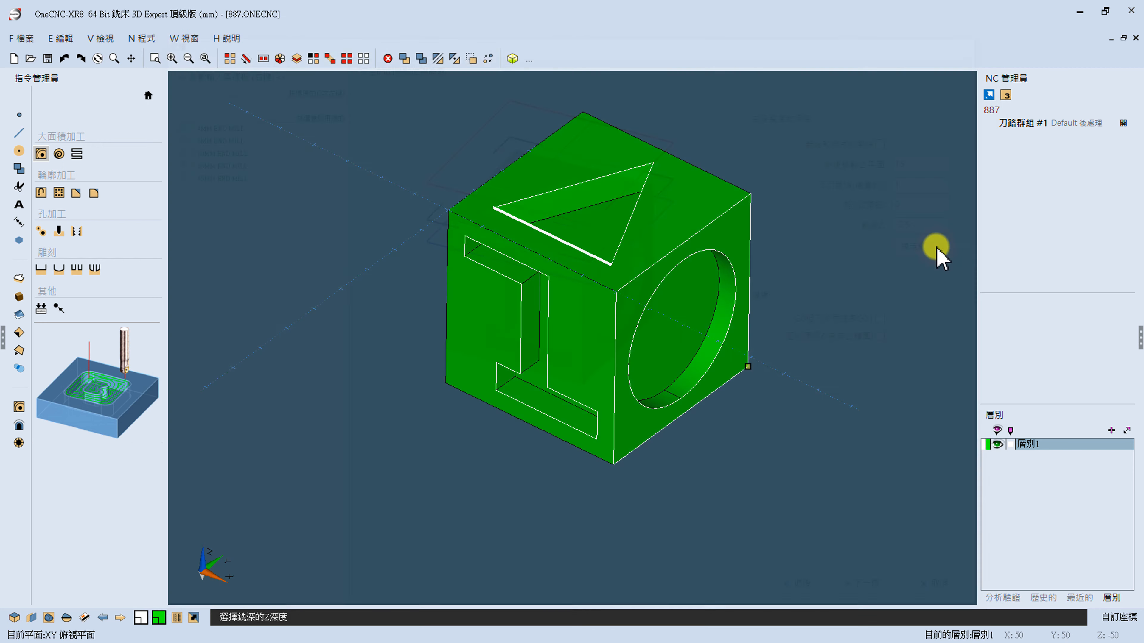
middle_drag(613, 199, 645, 193)
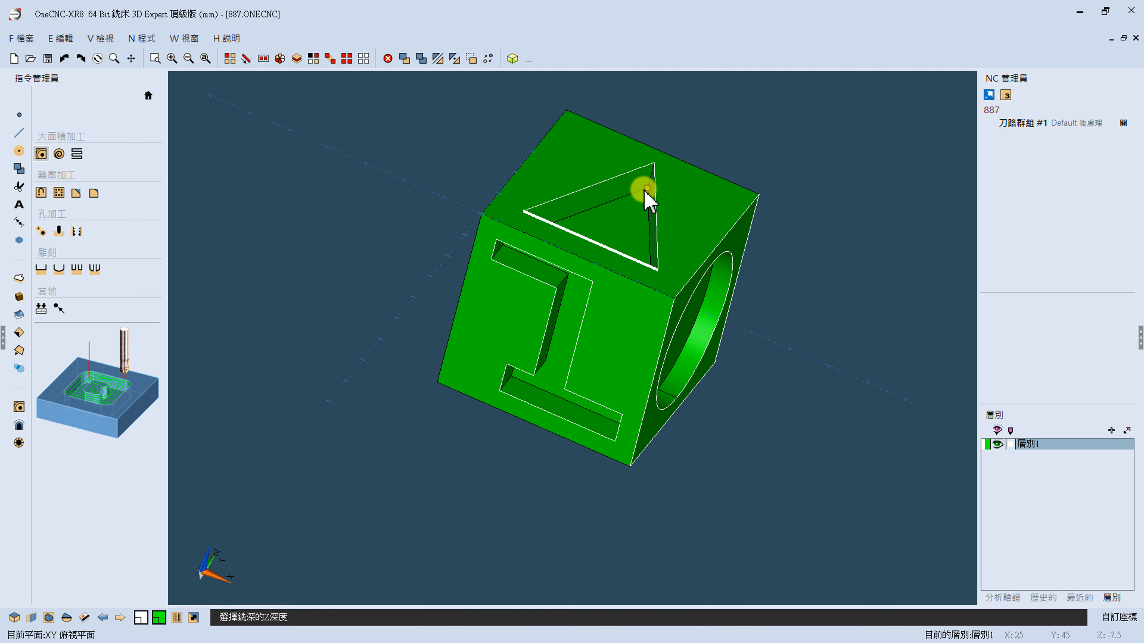
click(726, 234)
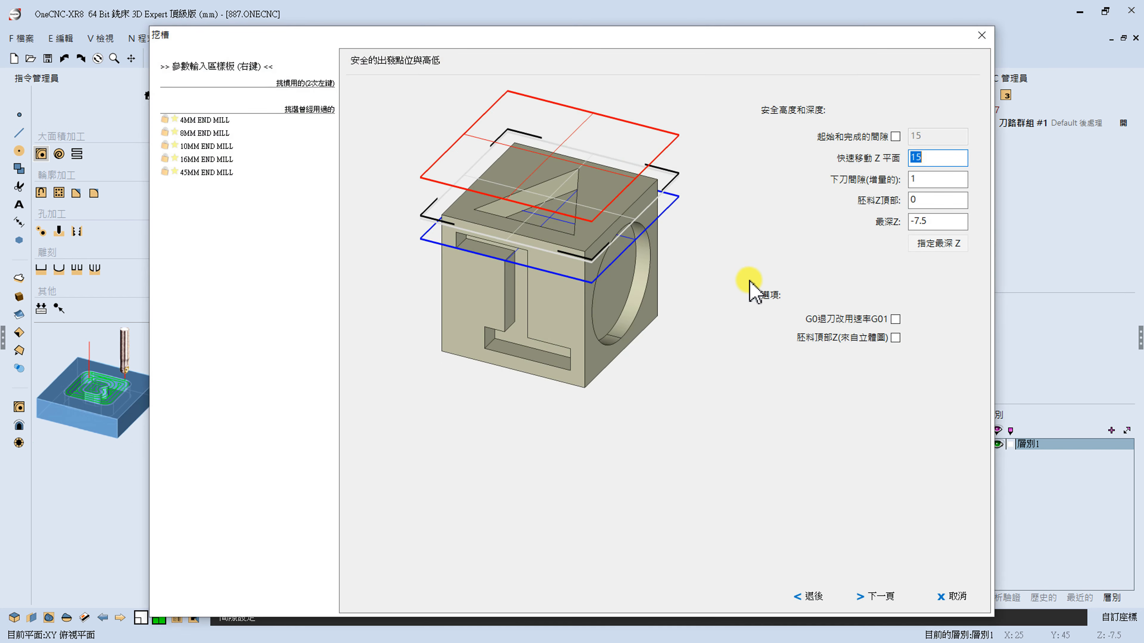
click(936, 221)
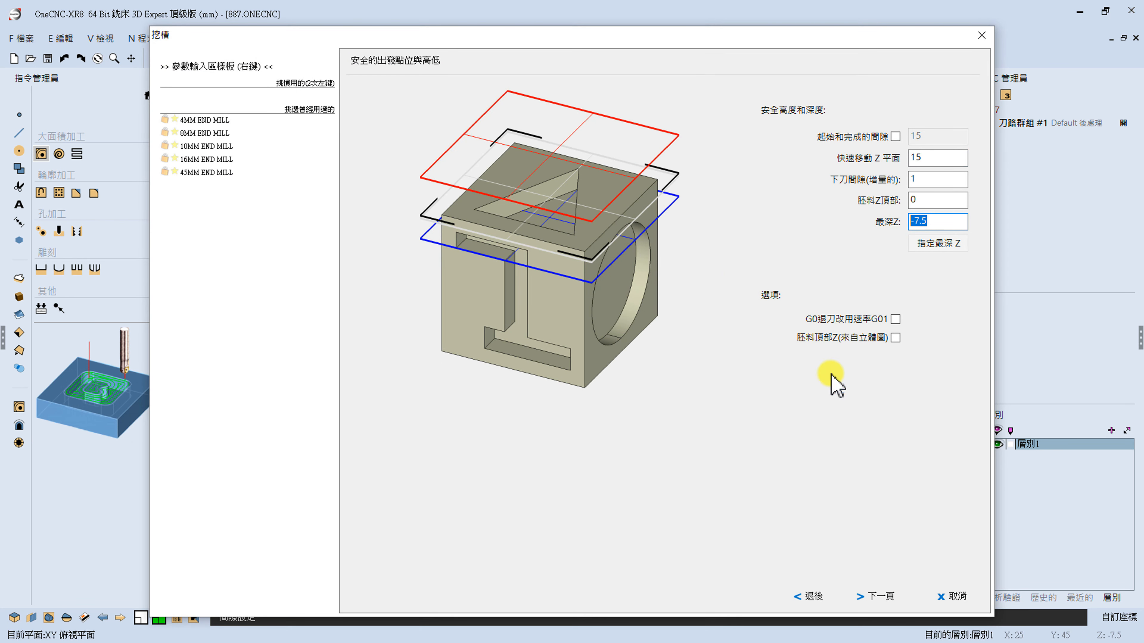
click(882, 597)
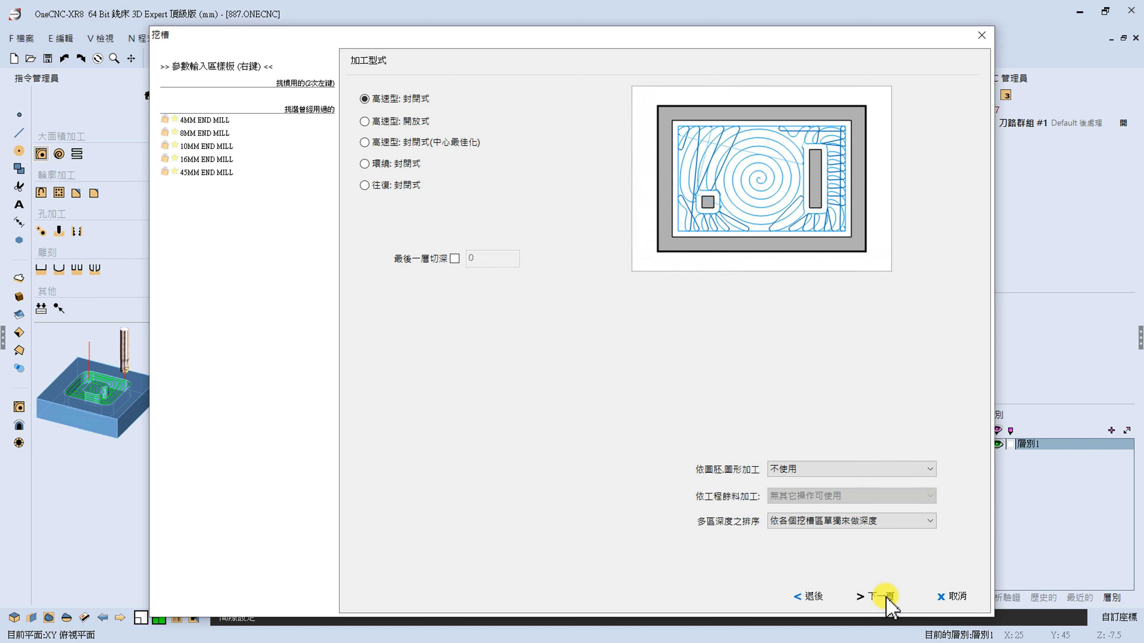
- Generate the pocket toolpath with the closed high-speed type, helical entry, 35% cutting width and default finishing and line-arc lead settings
click(882, 596)
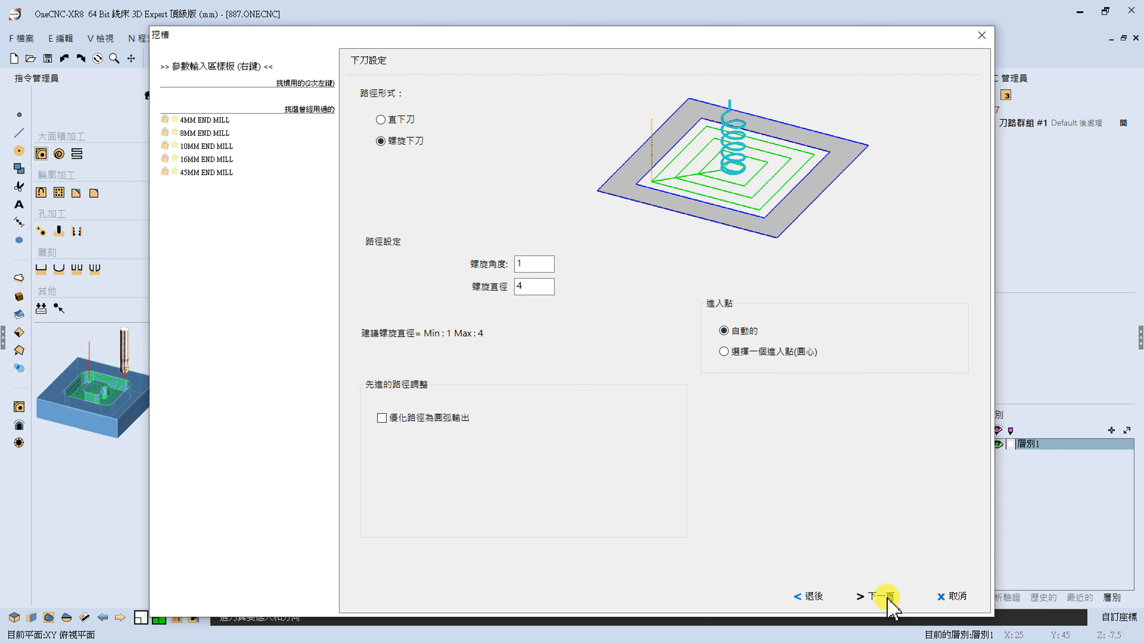
click(881, 597)
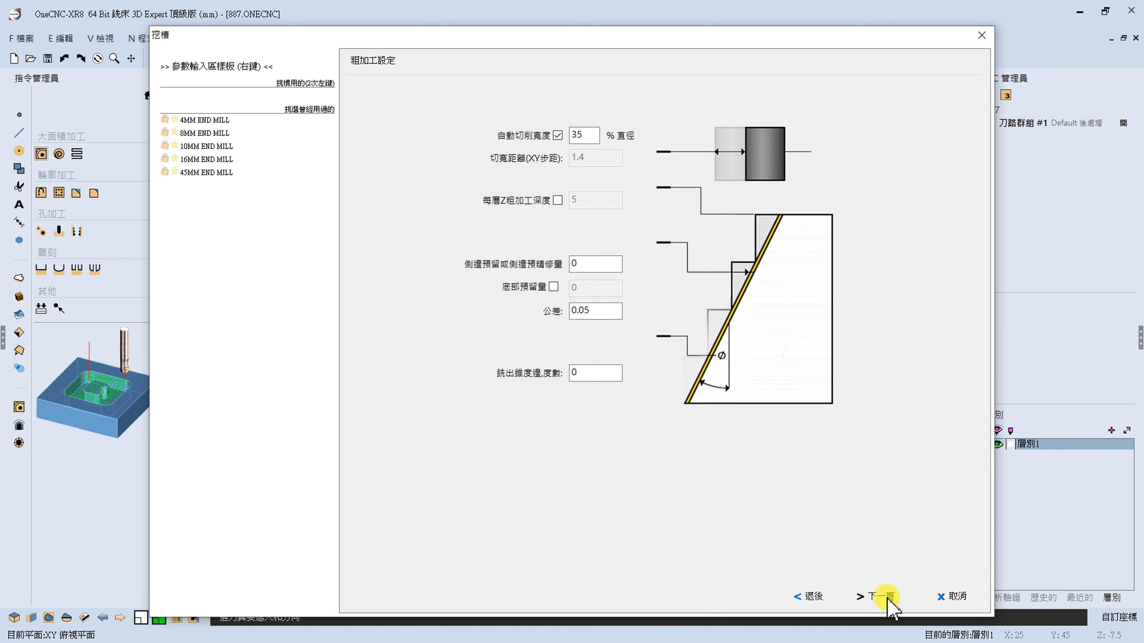
click(881, 596)
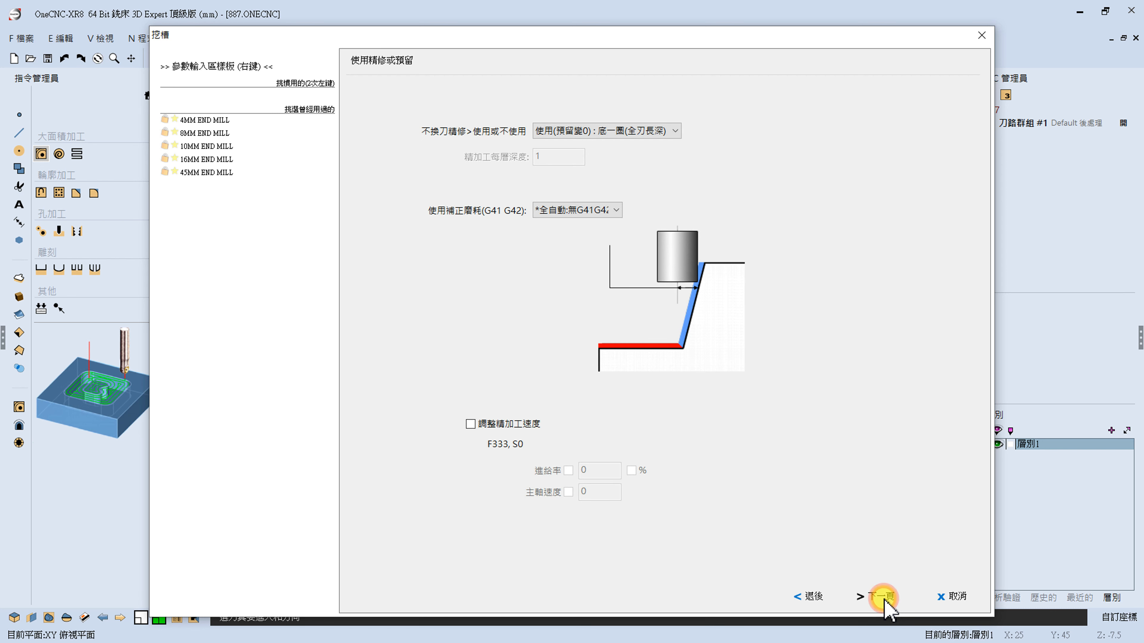
click(881, 596)
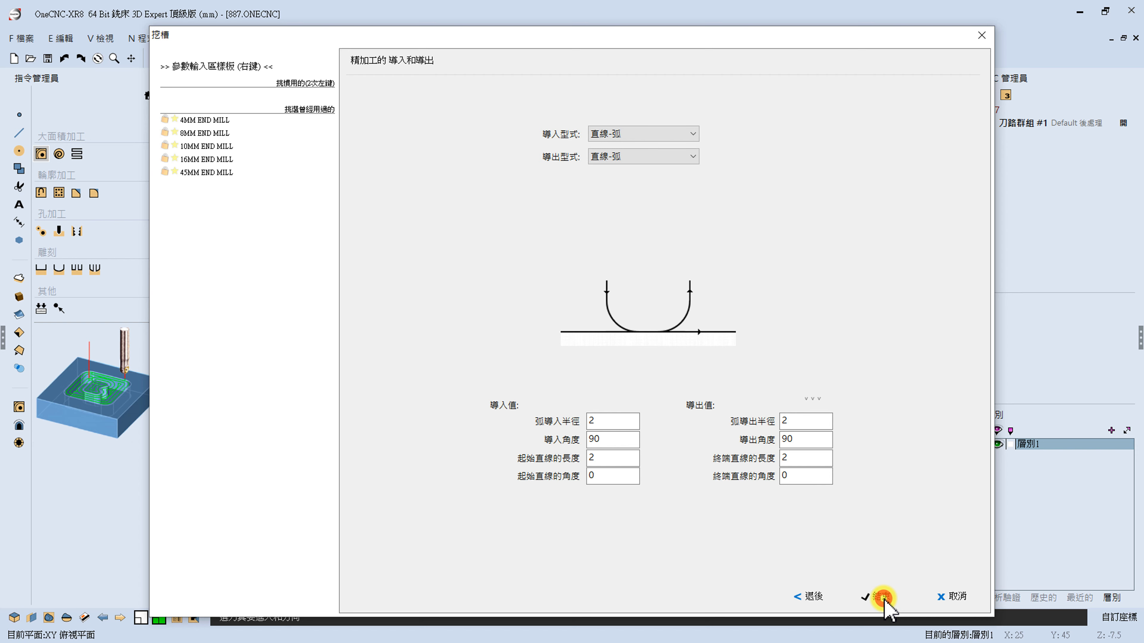
click(881, 597)
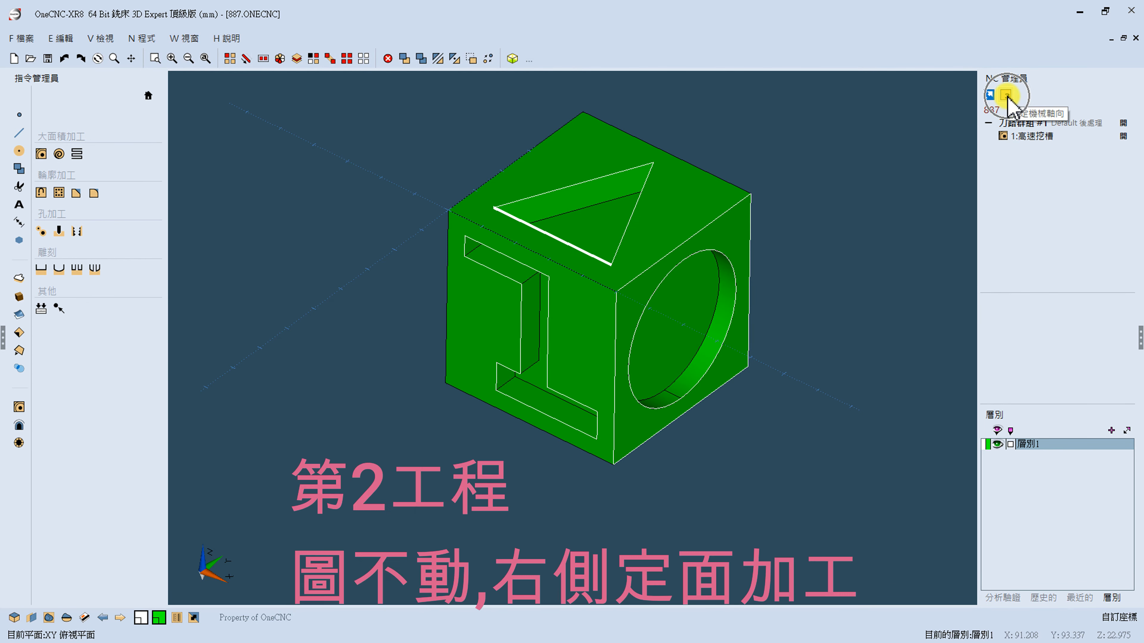
- Set the machine axis type for the NC program to three-axis positional machining (三軸定面)
key(ctrl)
key(ctrl)
key(ctrl)
key(ctrl)
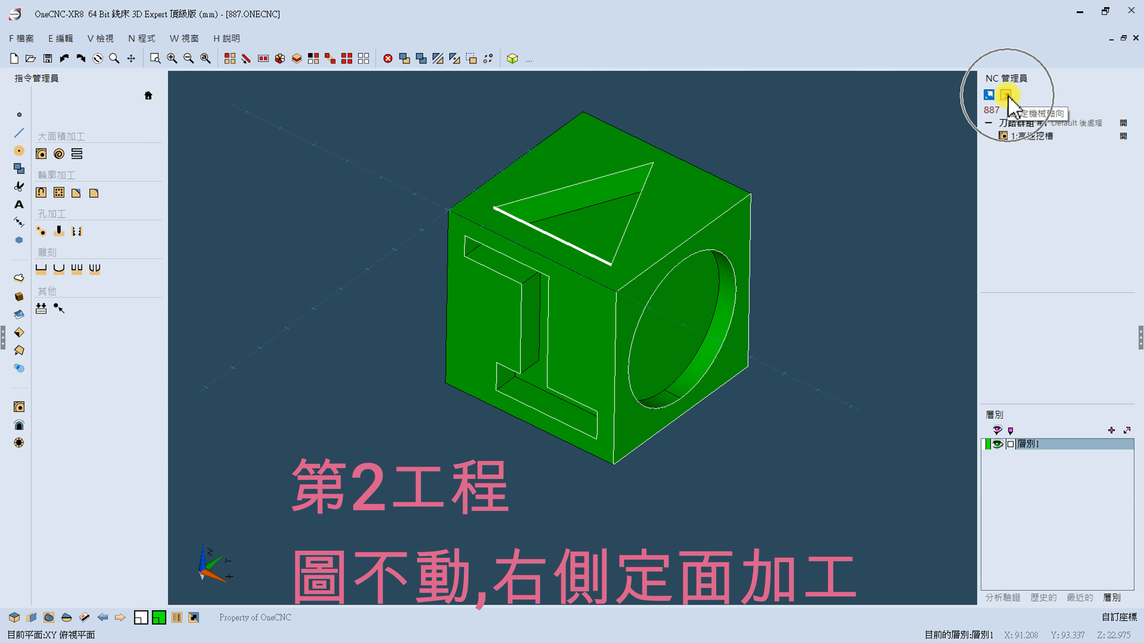
click(1007, 96)
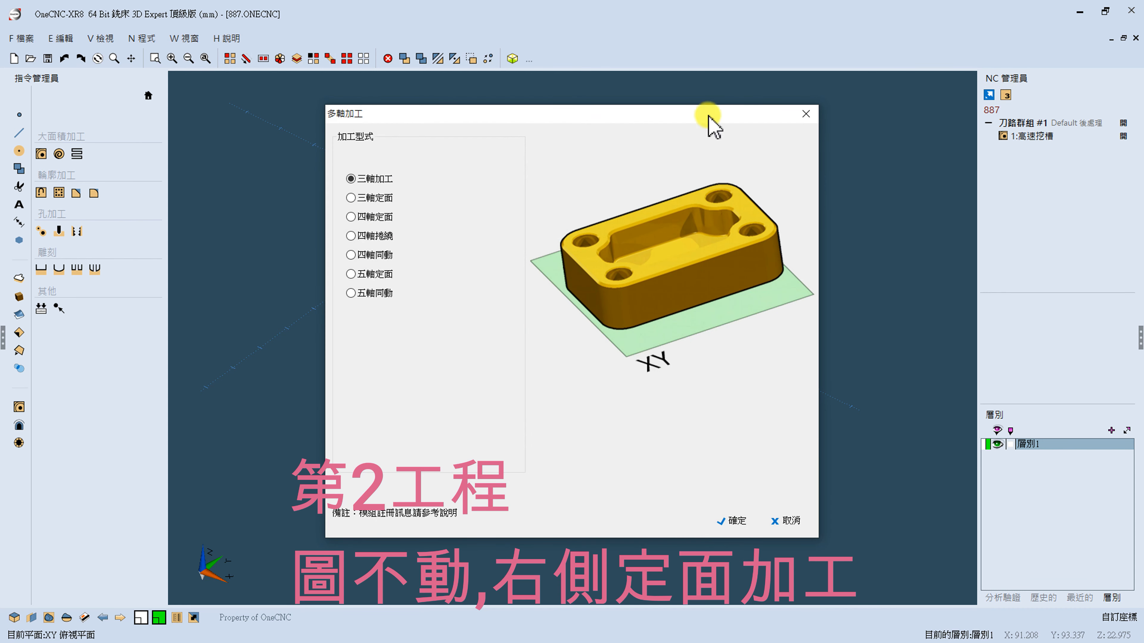
click(351, 198)
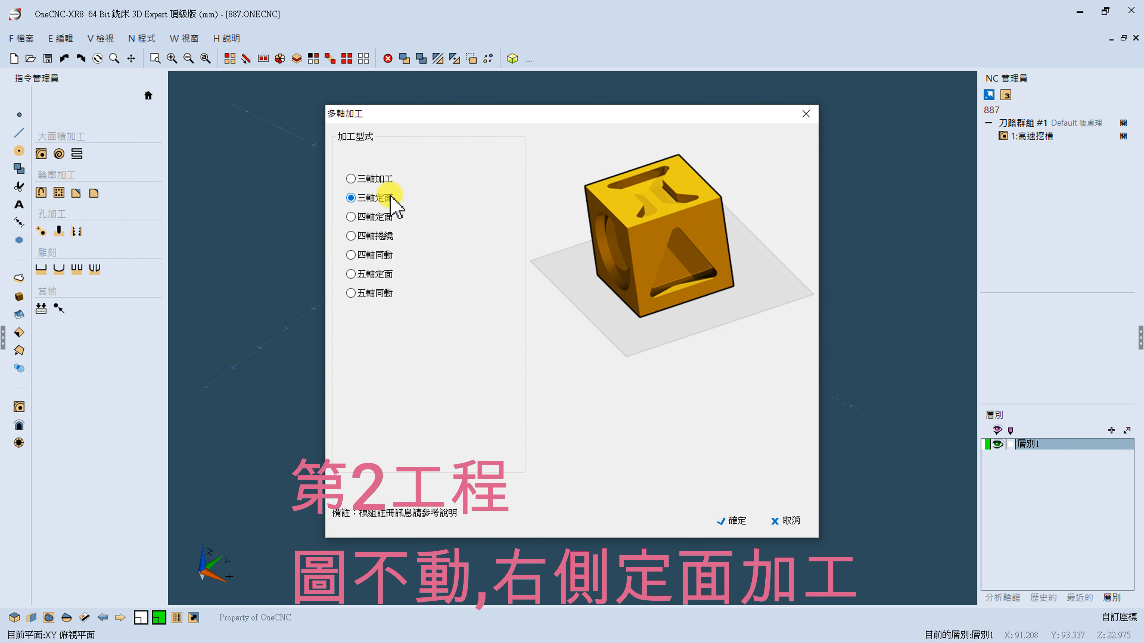
click(732, 523)
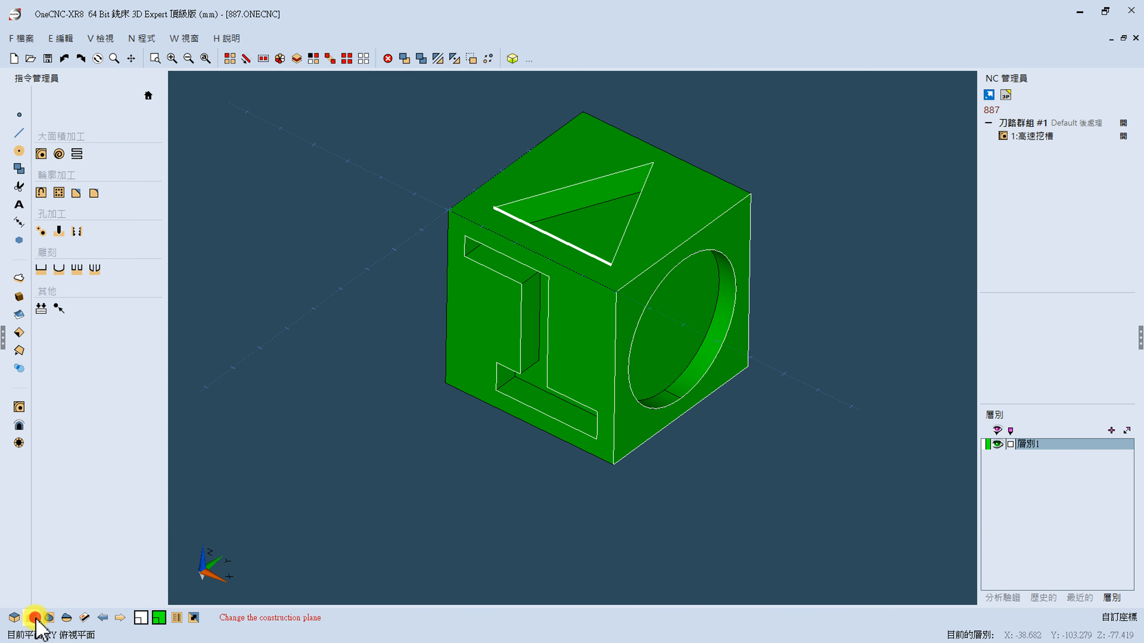
- Define a three-point construction plane on the cube's right face, with the origin at its lower front corner, +X toward the back and +Y upward
click(33, 618)
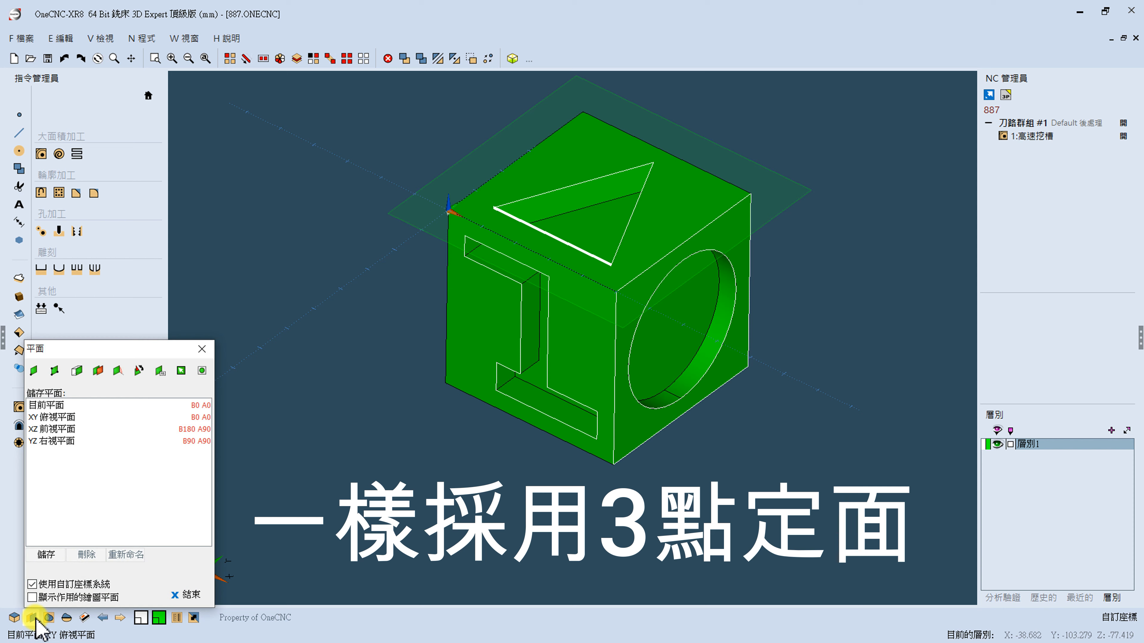
click(55, 371)
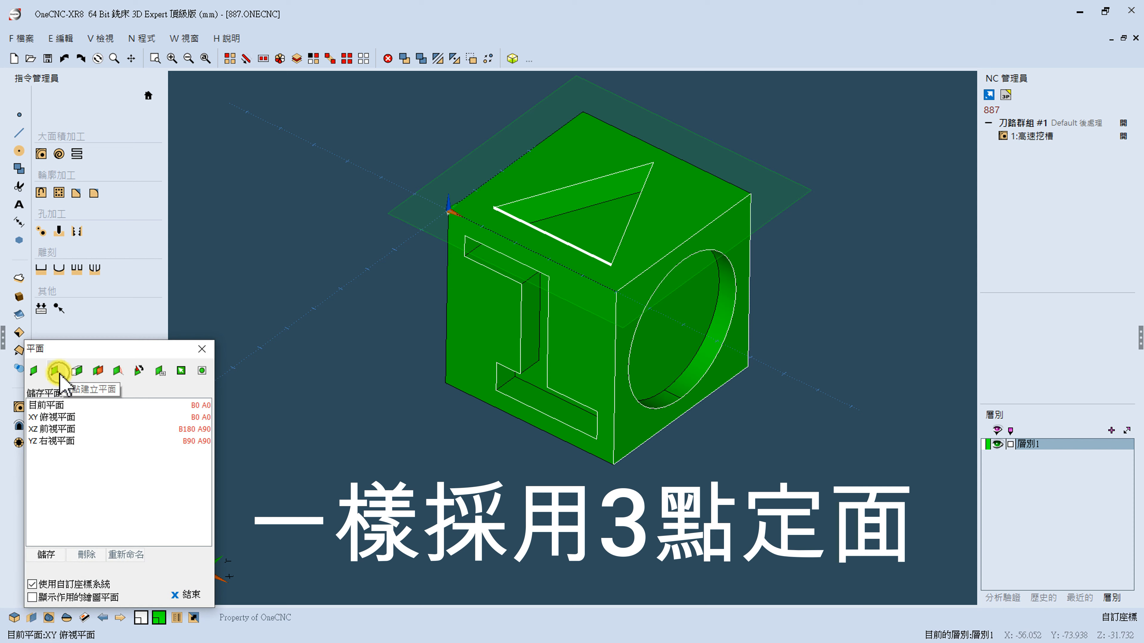
click(613, 464)
click(750, 373)
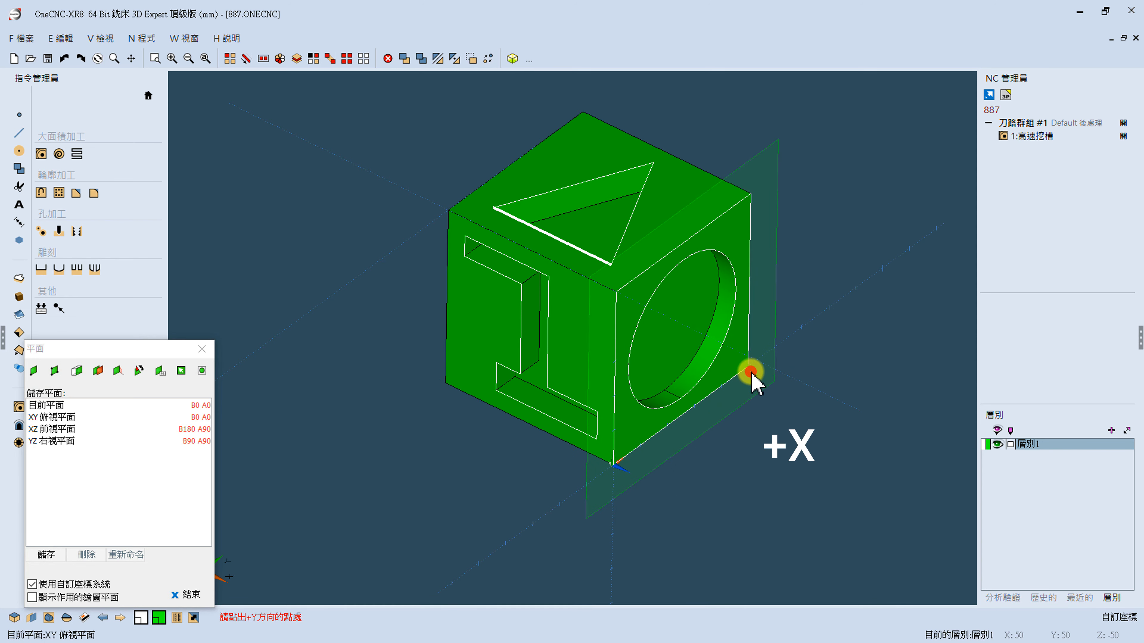
click(616, 293)
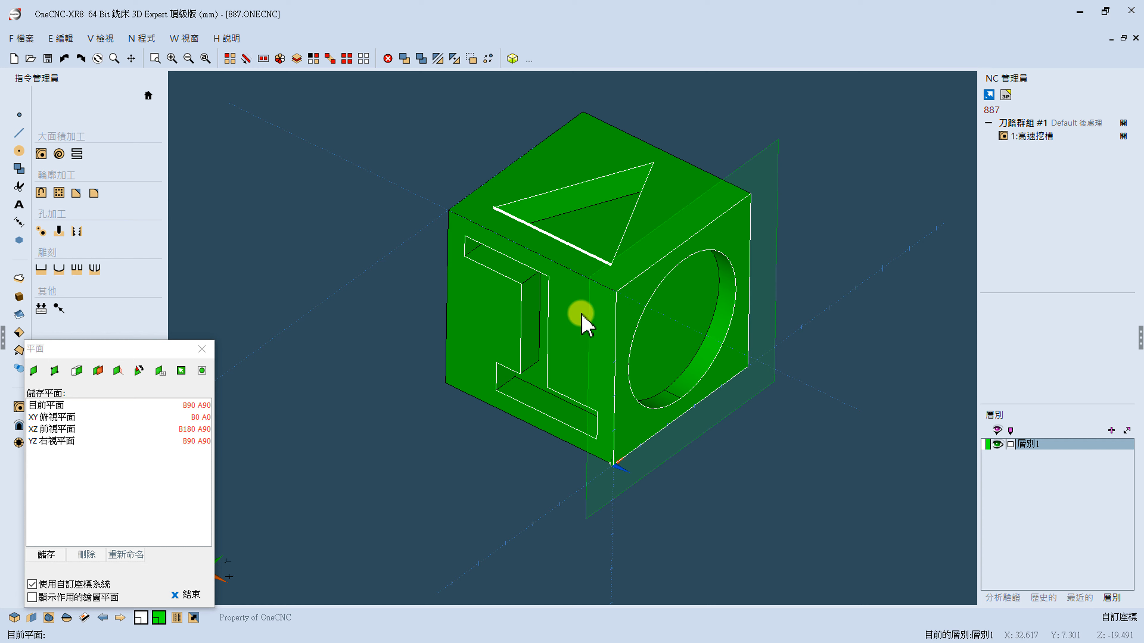
click(190, 595)
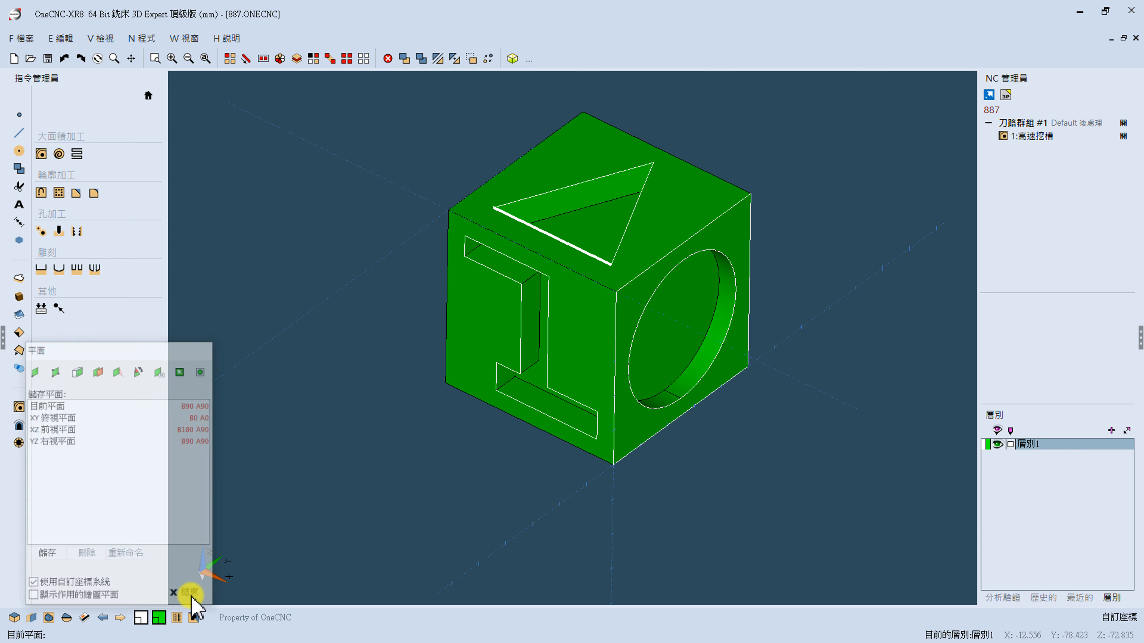
- Start a high-speed pocket (高速挖槽) on the right face's circle outline, using the 4MM END MILL and work offset G54.1P1
click(41, 154)
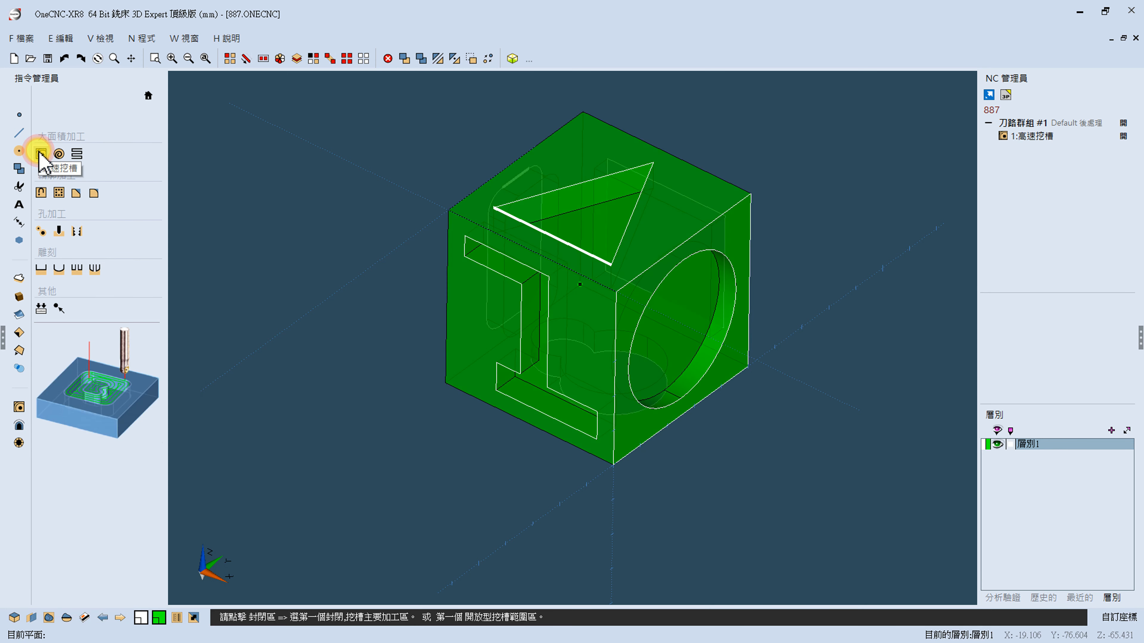
click(695, 253)
right_click(696, 254)
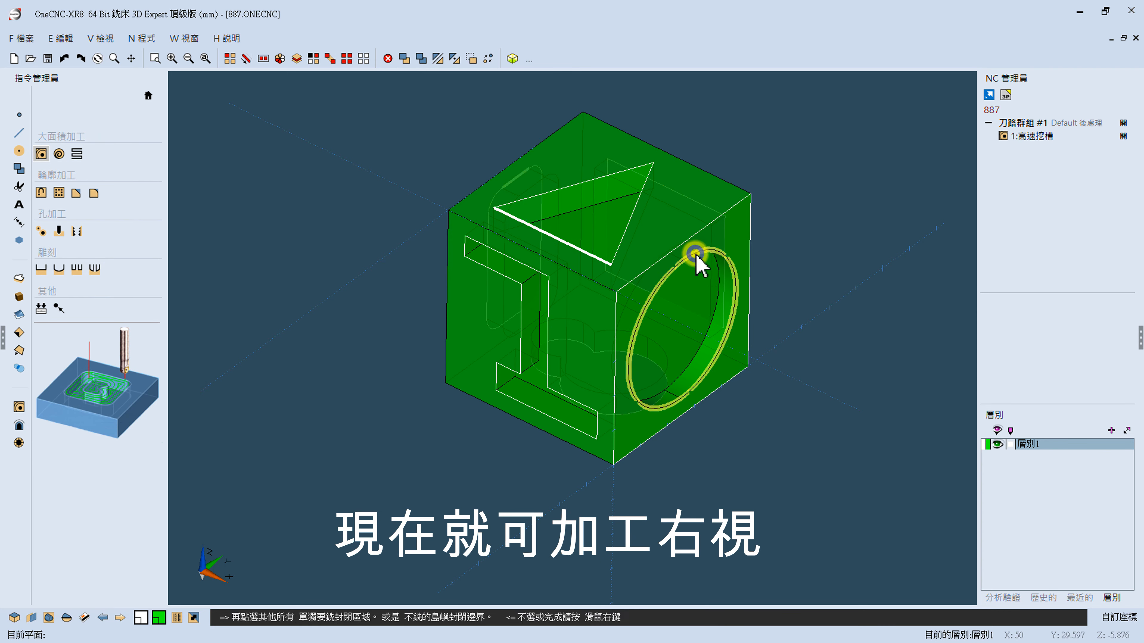
right_click(697, 256)
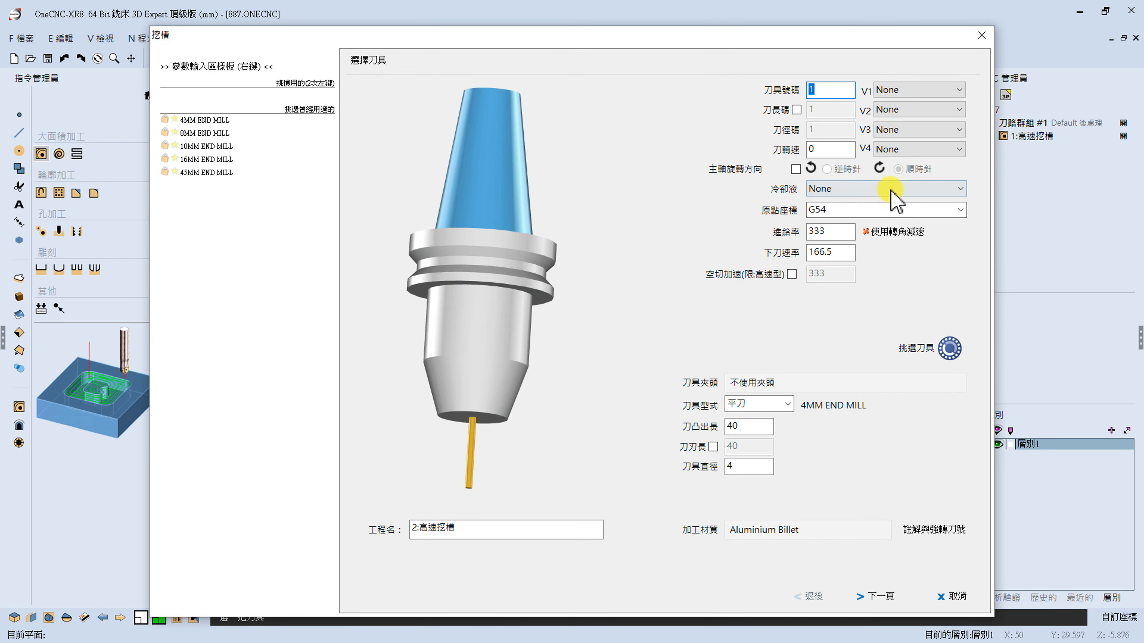
click(960, 211)
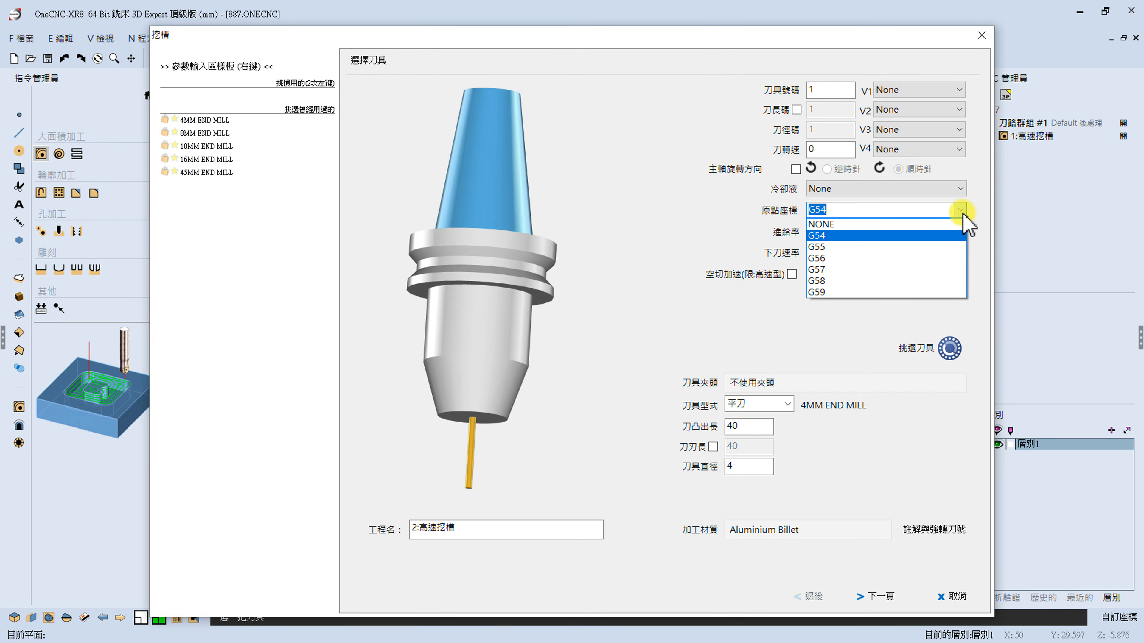
click(962, 210)
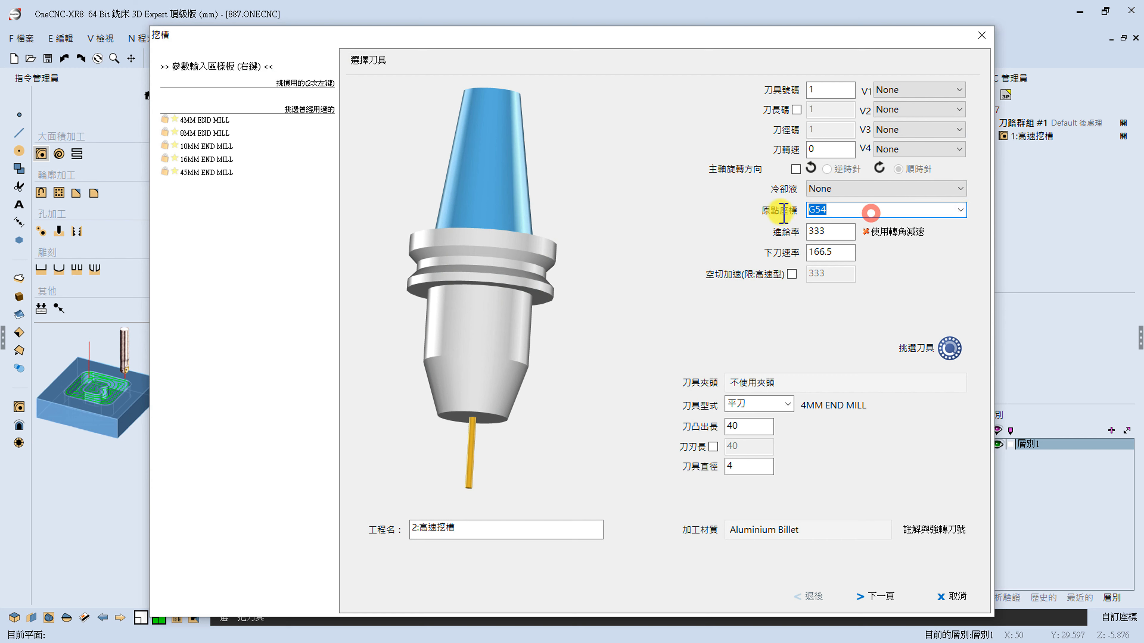
text(G5)
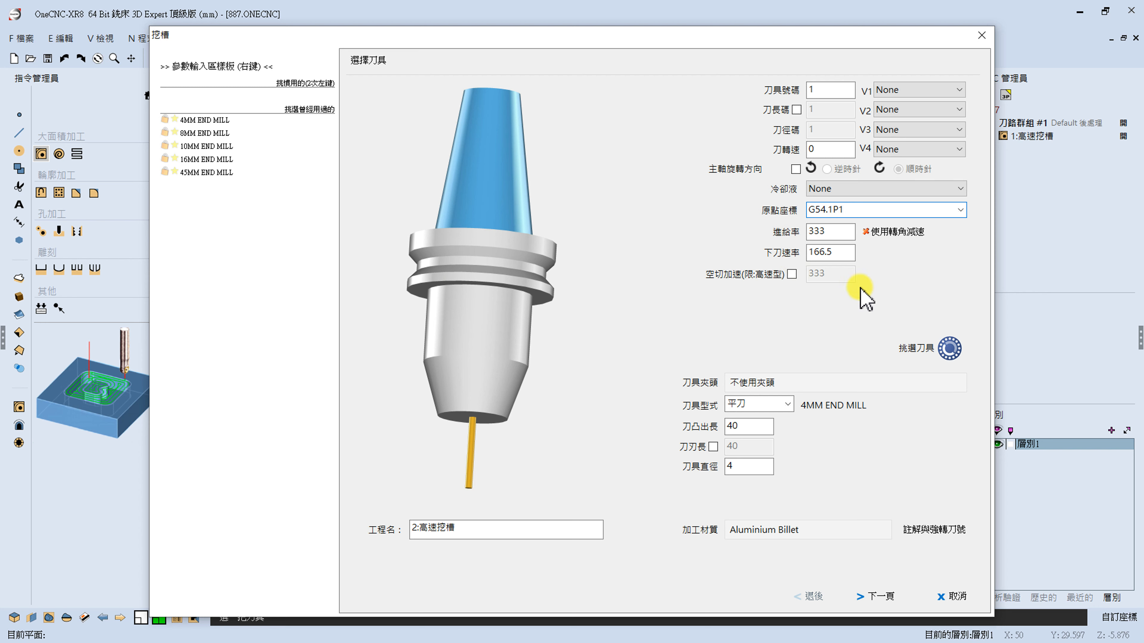
click(875, 595)
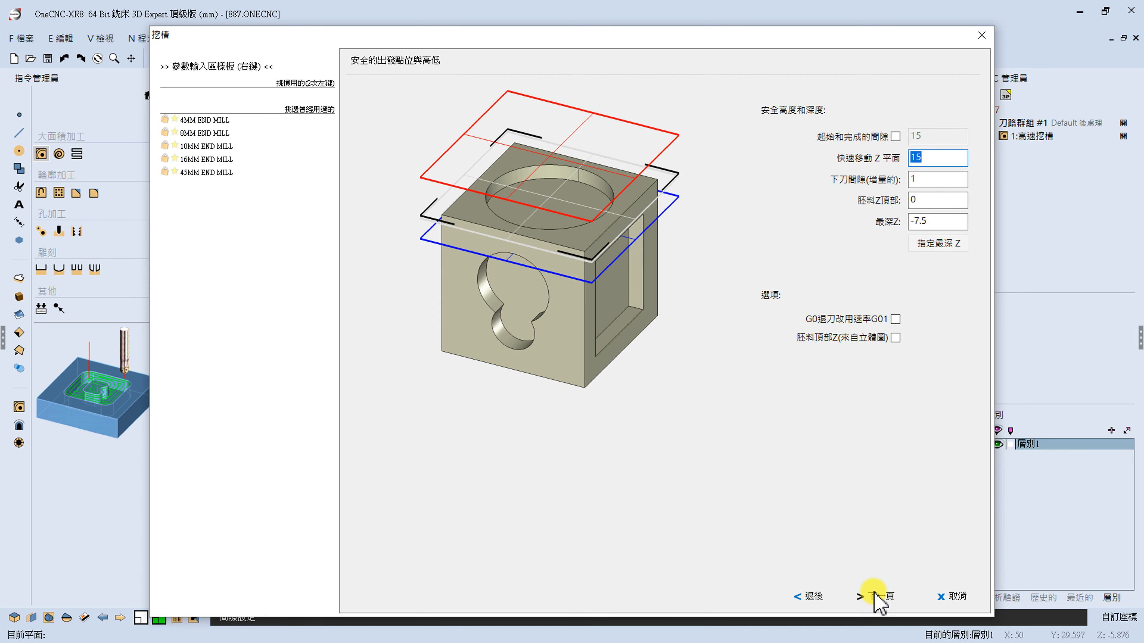
- Set the circular pocket's deepest Z to -5 by picking a point on its floor, and accept the safety heights
click(936, 244)
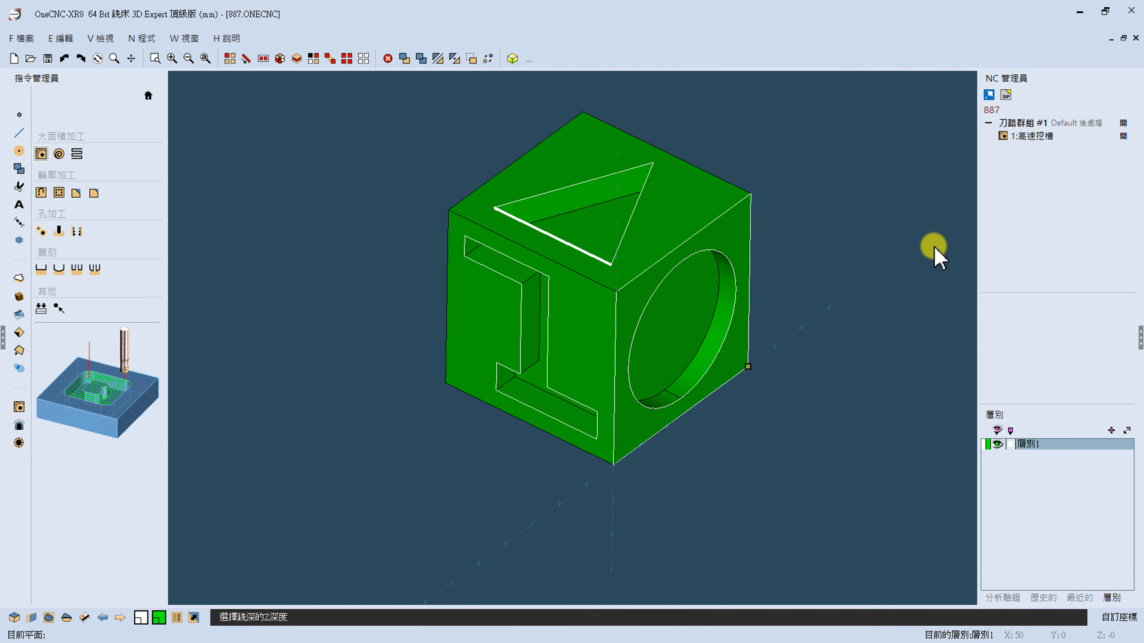
click(668, 391)
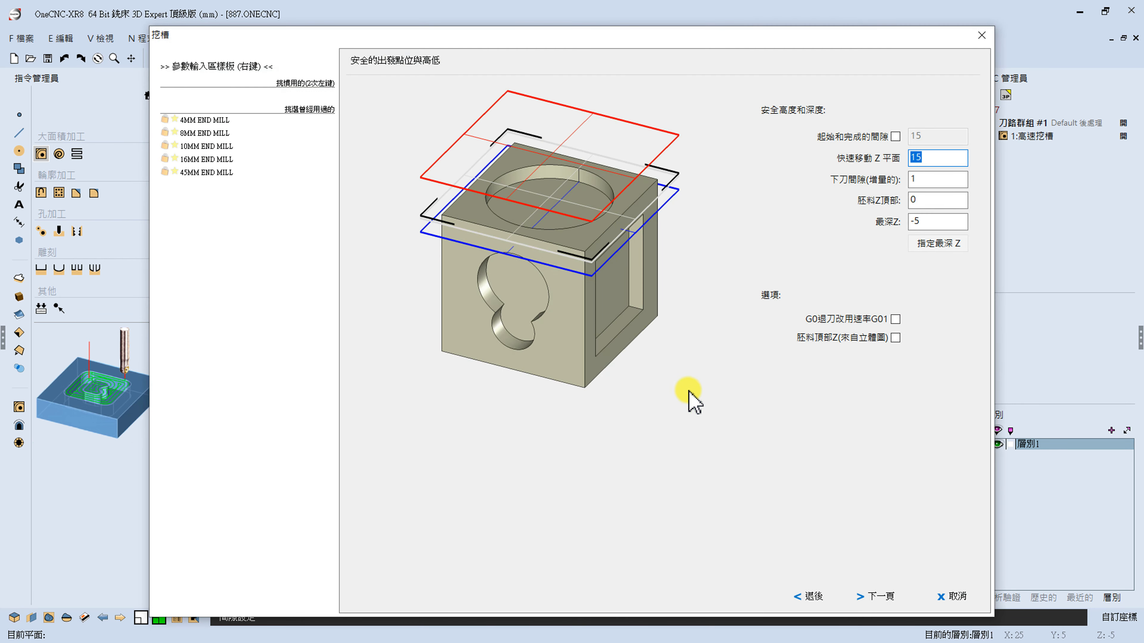
click(885, 601)
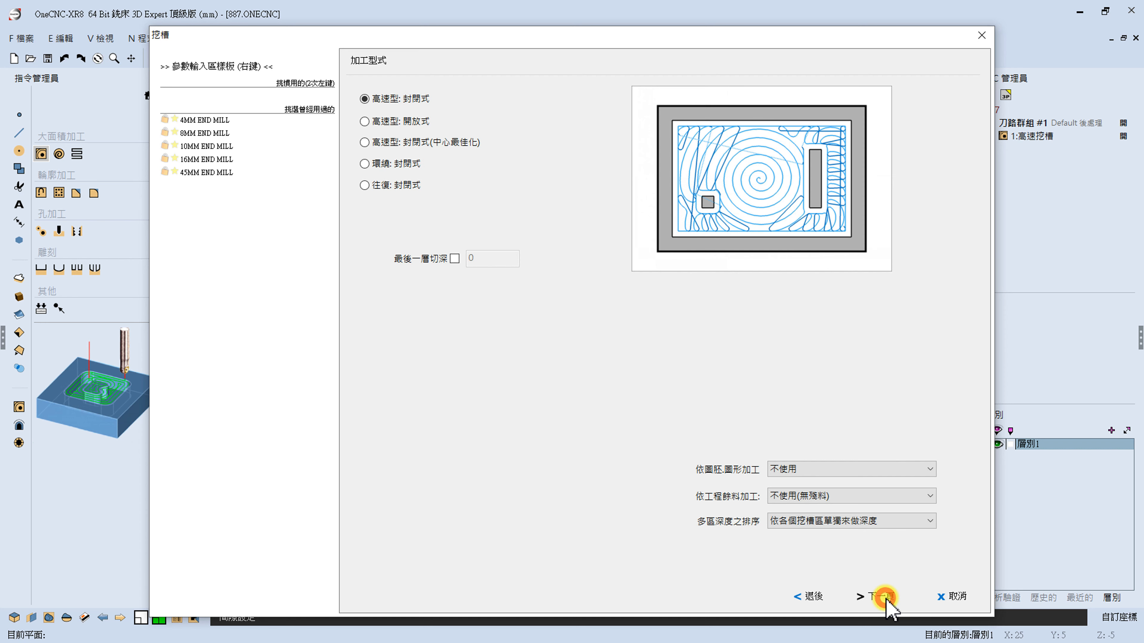
- Generate the circular pocket's toolpath with the closed high-speed type, helical entry, 35% cutting width and default finishing and line-arc lead settings
click(886, 599)
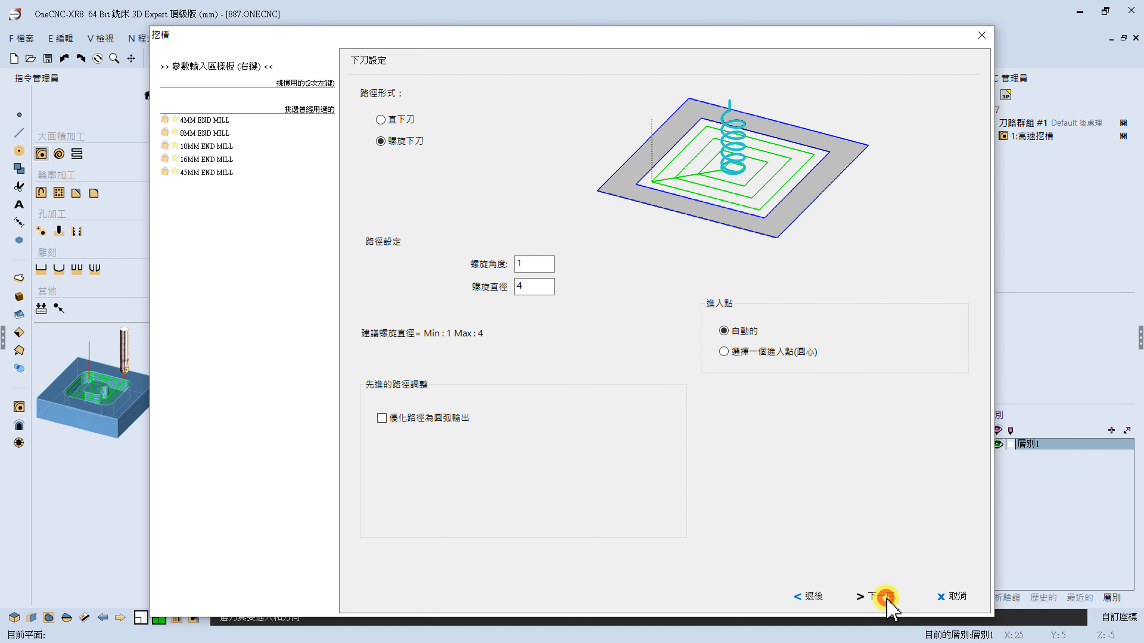
click(885, 597)
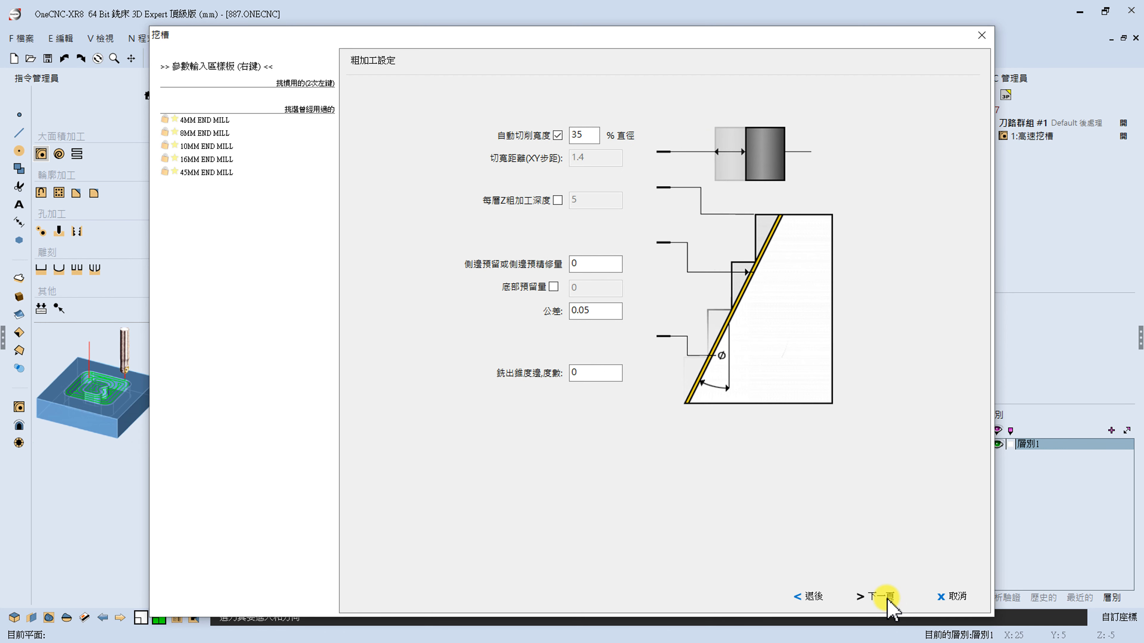
click(885, 599)
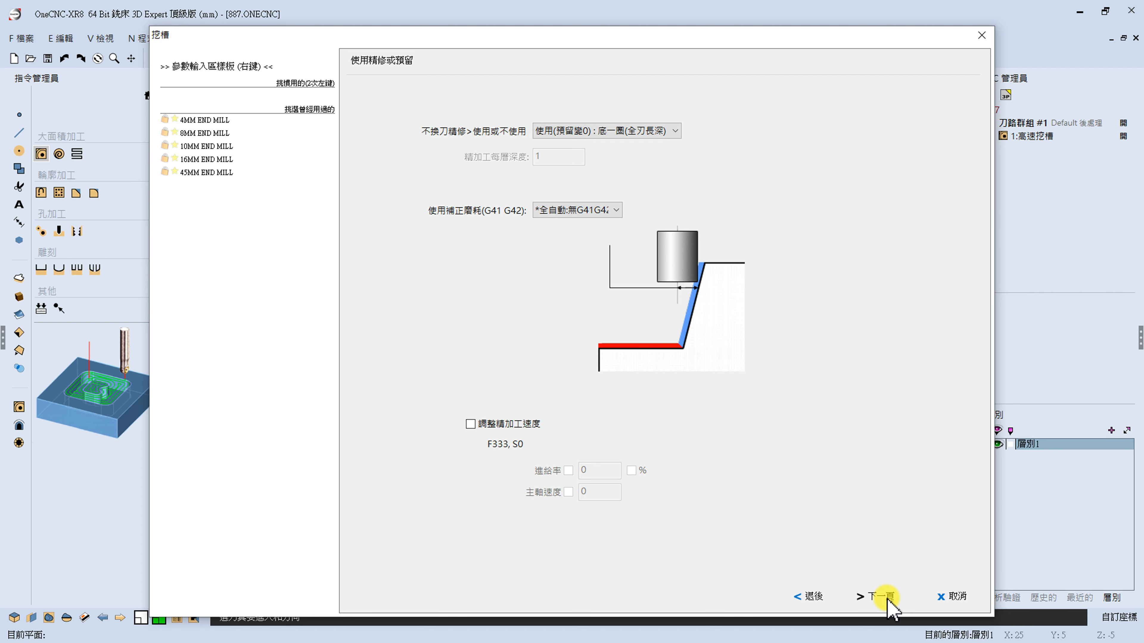
click(886, 599)
click(882, 597)
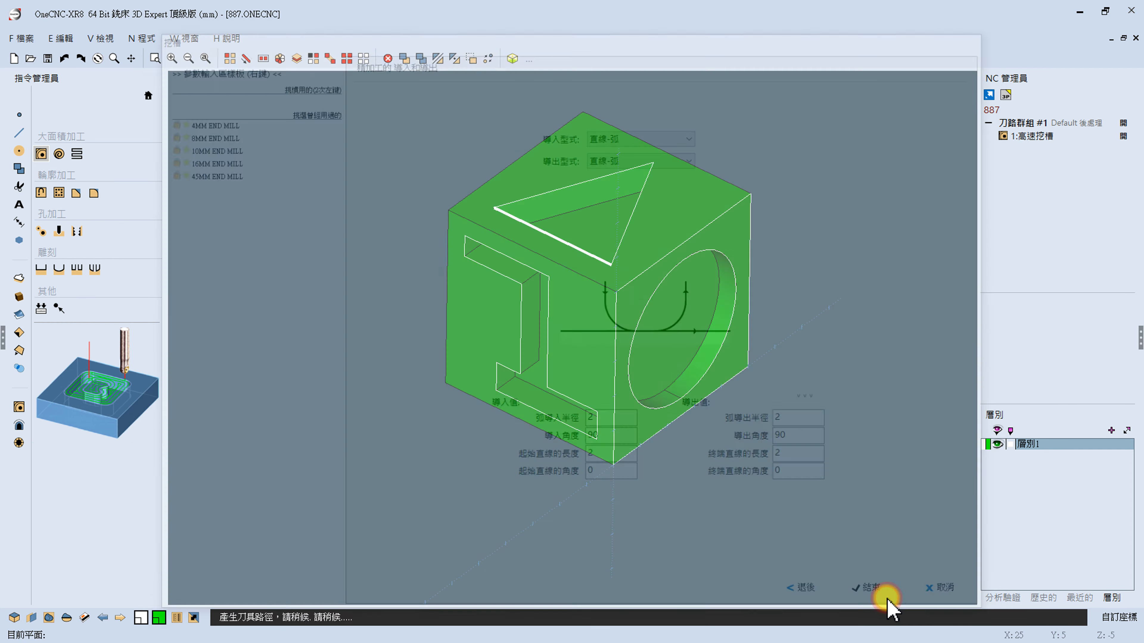
- Define a three-point construction plane on the front face with the 1-shaped pocket, and move its origin to the upper corner shared with the right face
middle_drag(766, 447, 771, 411)
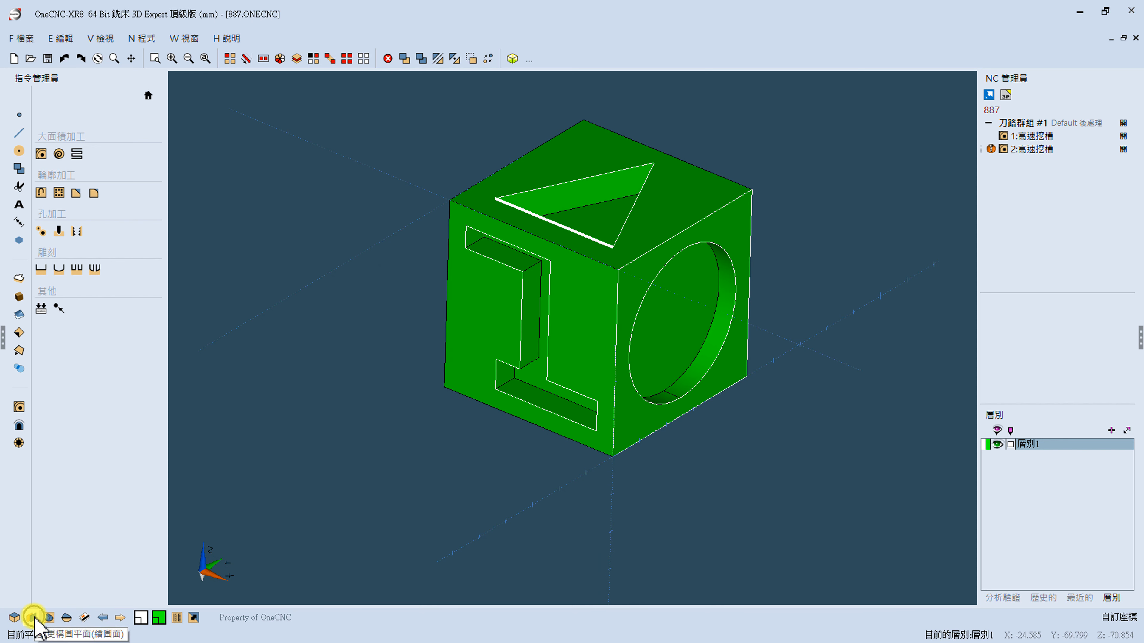
click(32, 618)
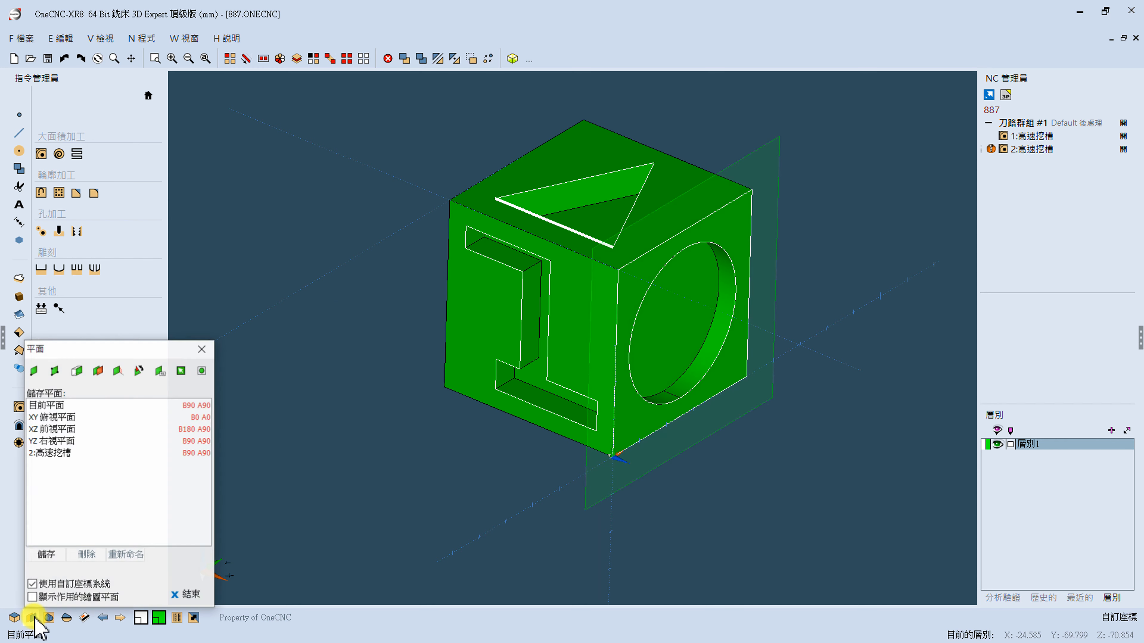
click(54, 370)
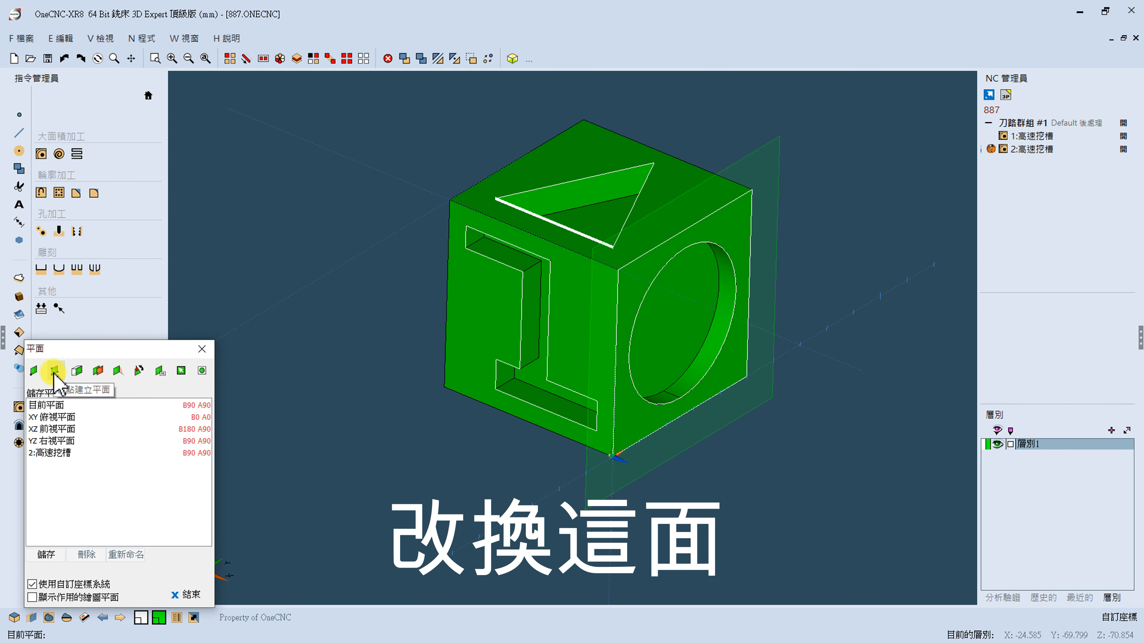
click(83, 370)
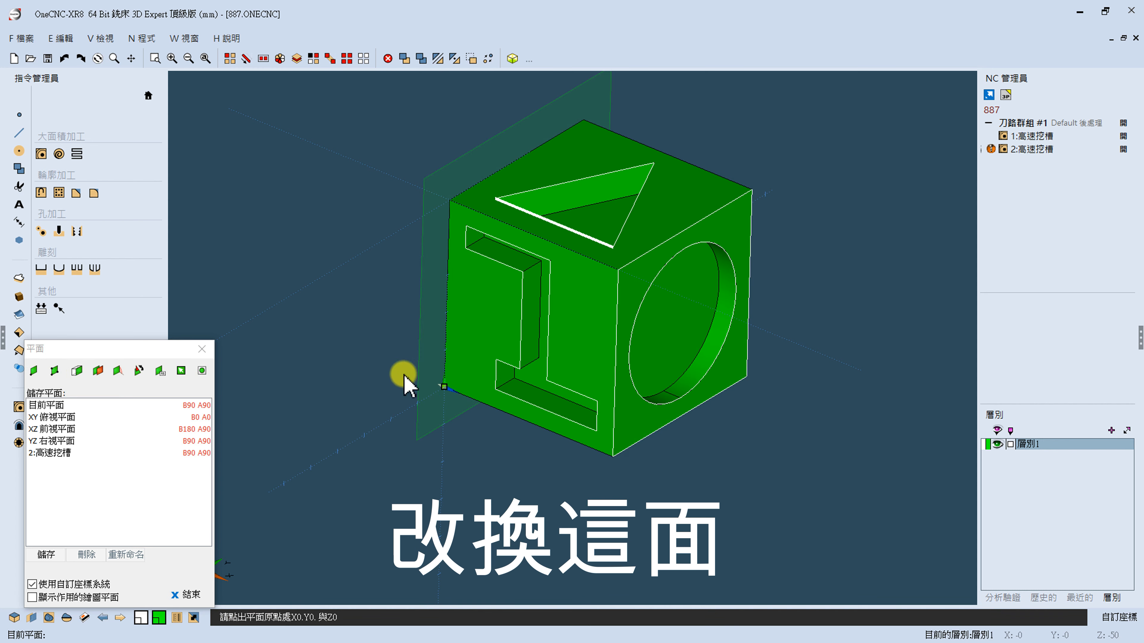
click(445, 387)
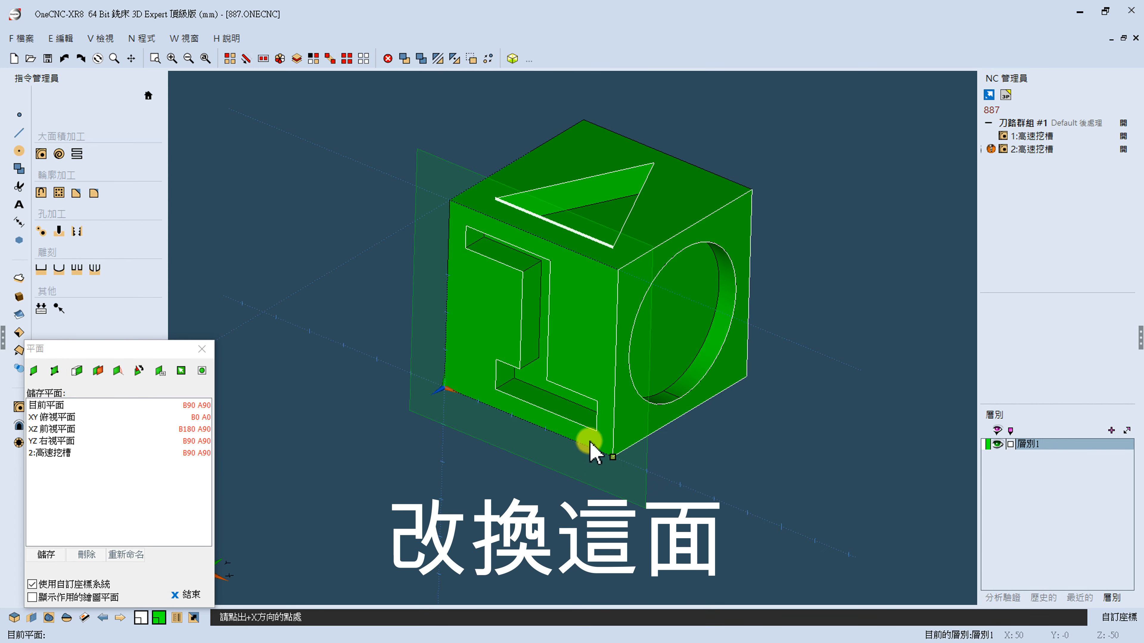
click(613, 457)
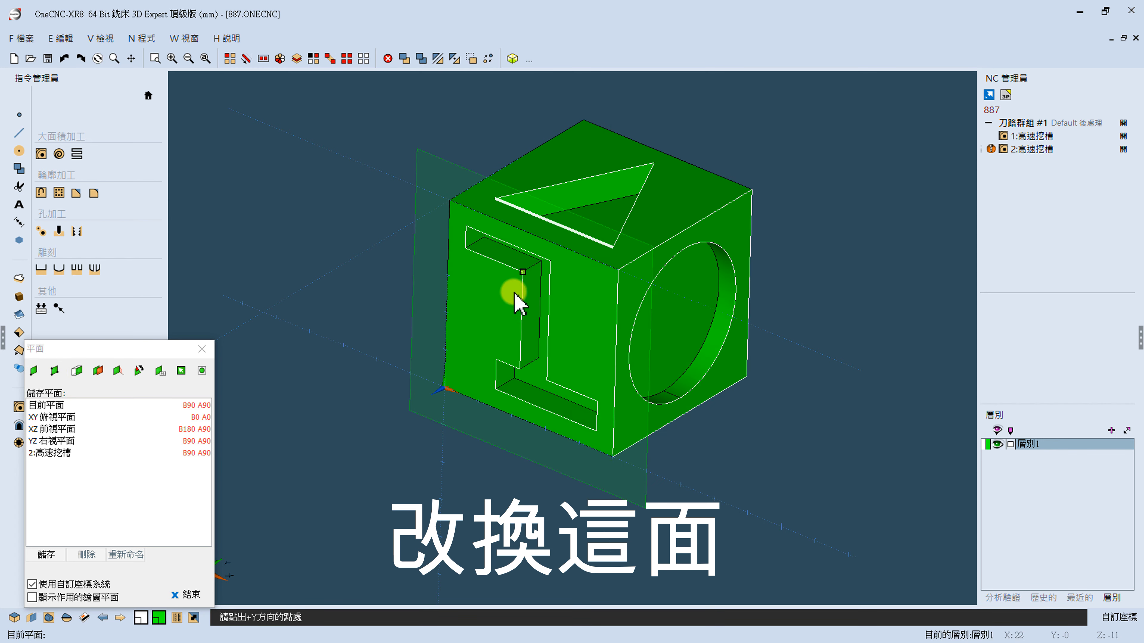
click(455, 206)
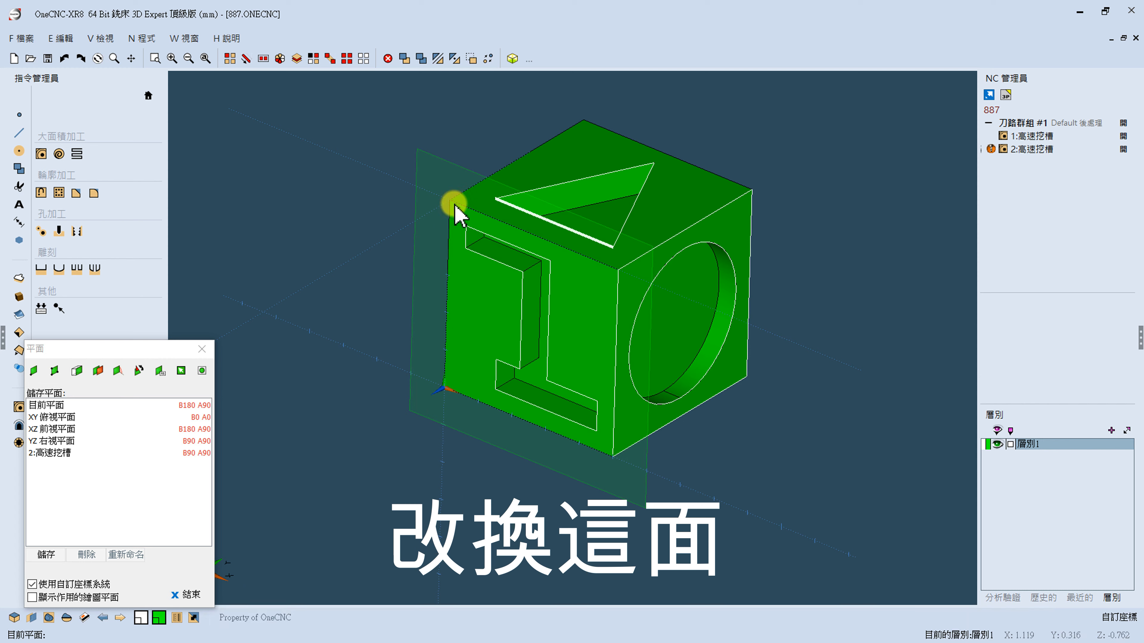
click(33, 370)
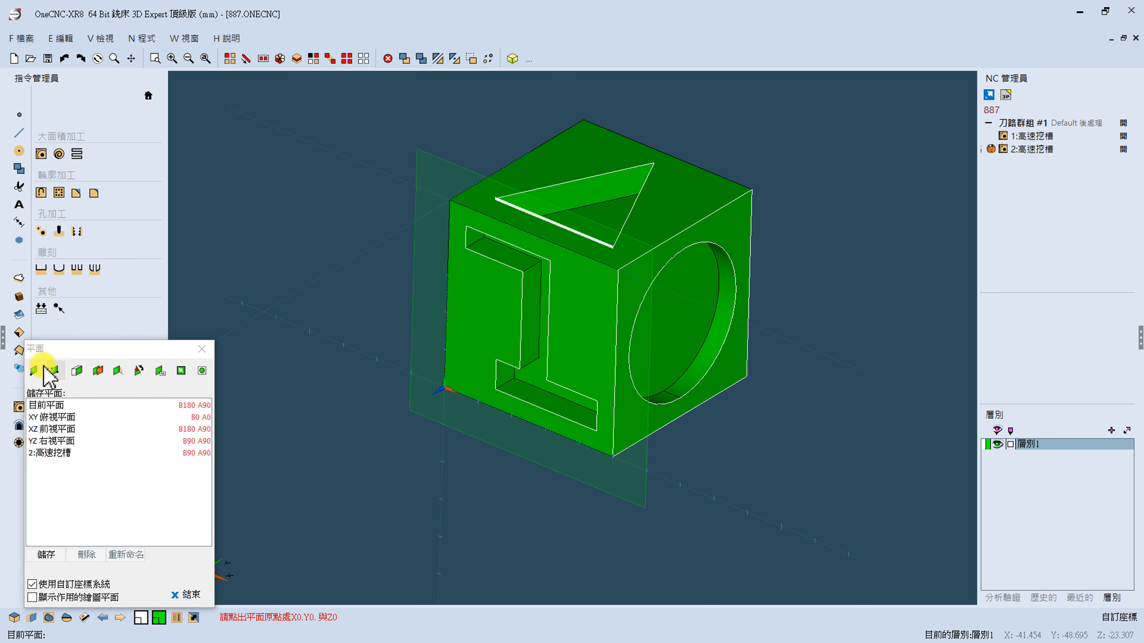
click(620, 271)
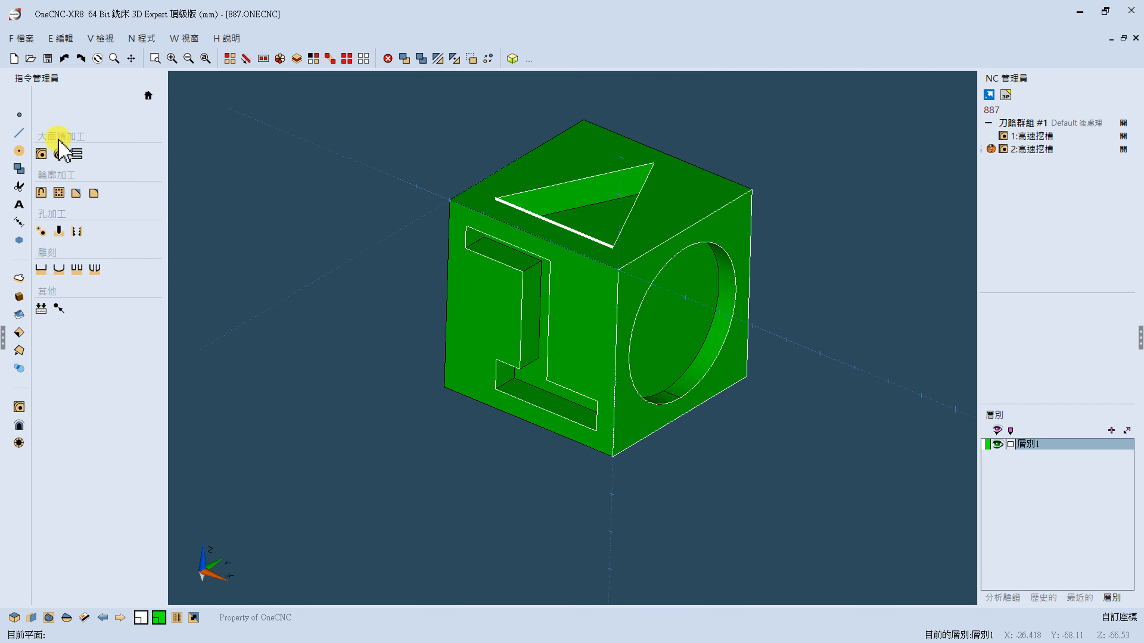
- Start a high-speed pocket (高速挖槽) on the front face's 1-shaped outline, using the 4MM END MILL and work offset G56
click(44, 161)
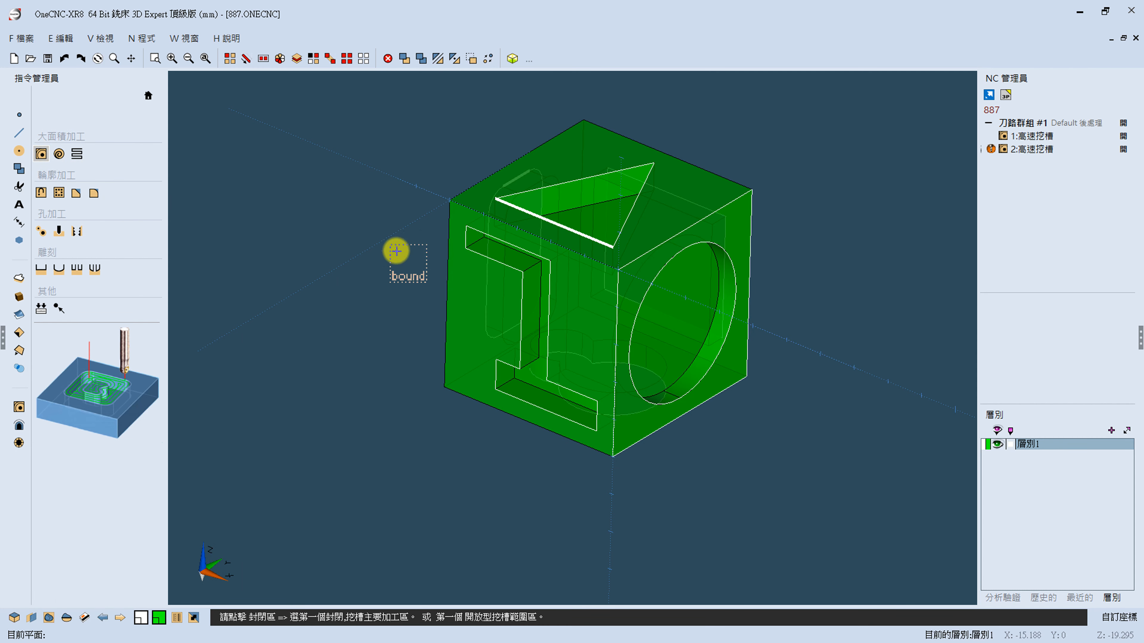
click(469, 247)
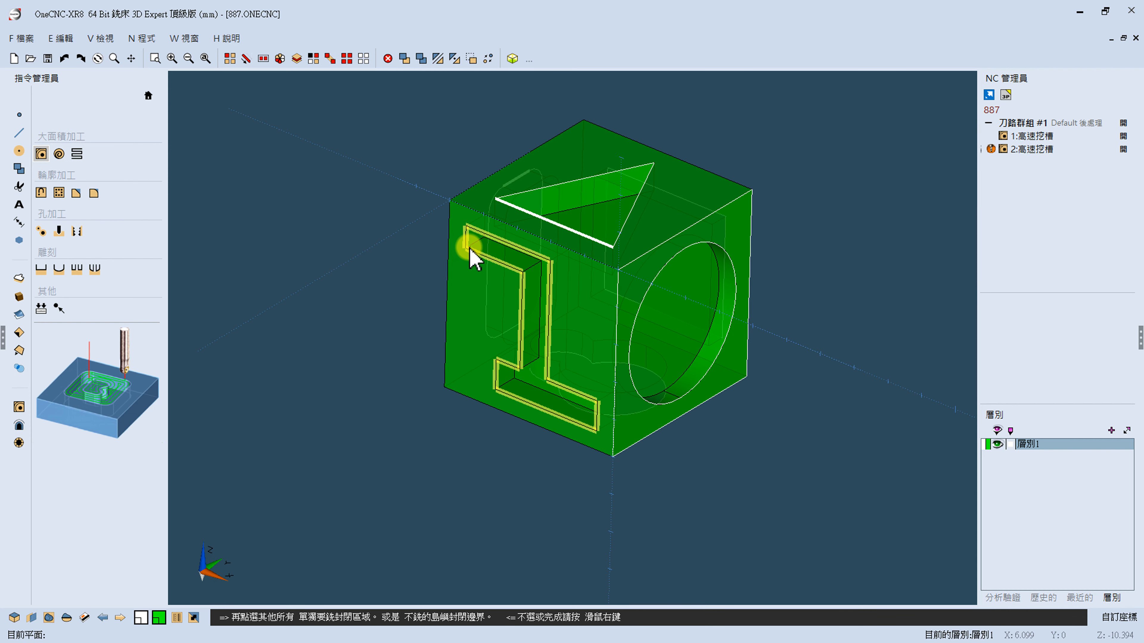
right_click(469, 247)
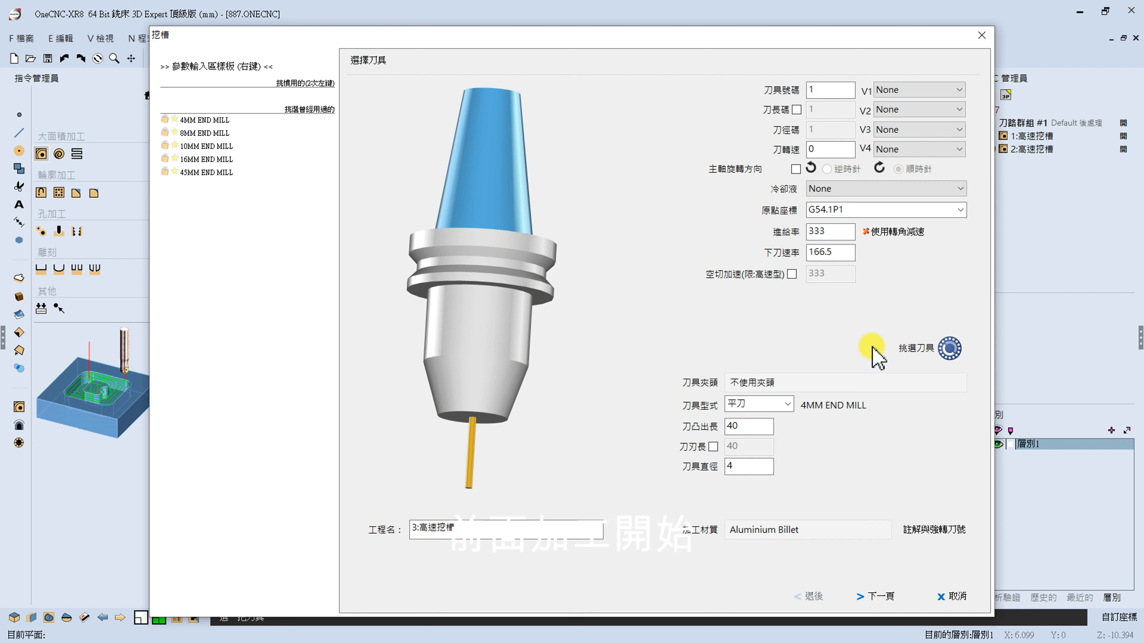
click(960, 210)
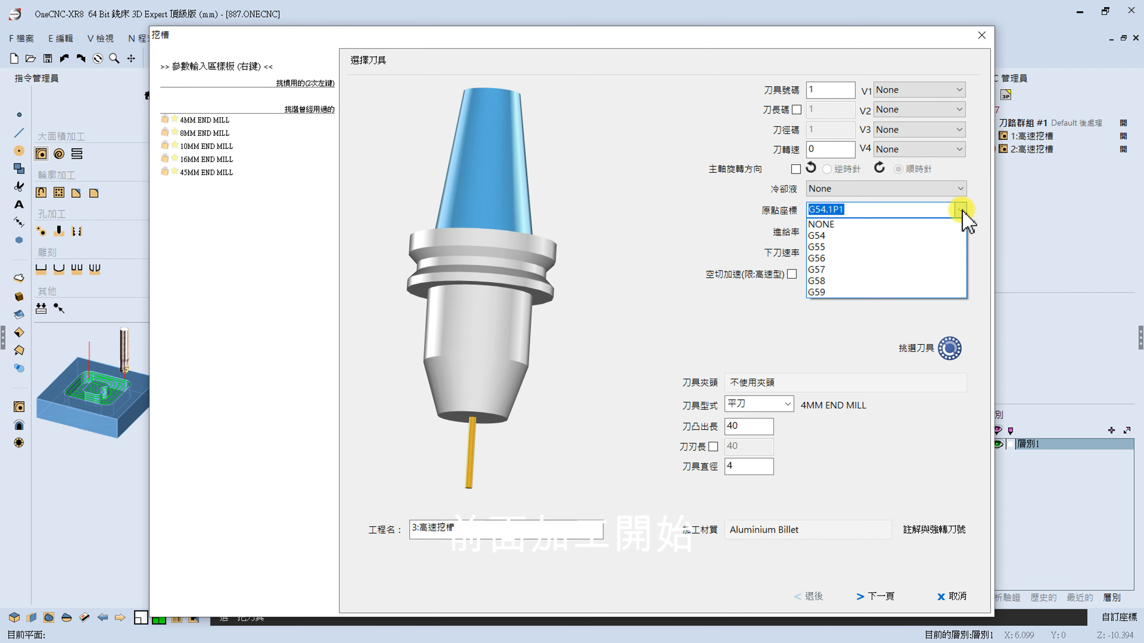
click(829, 258)
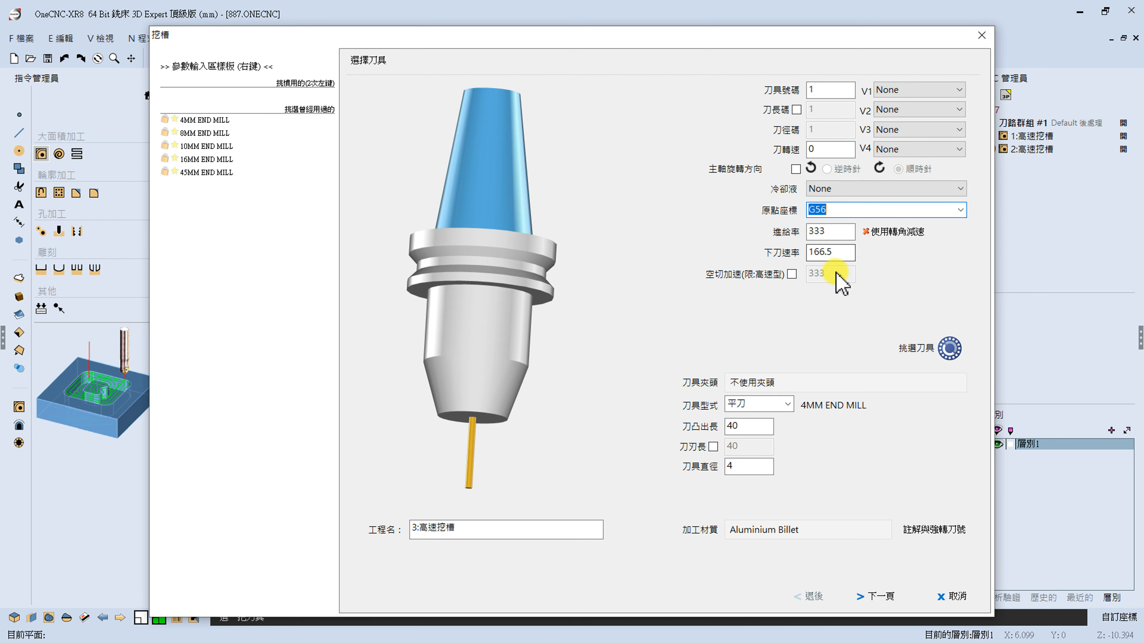
click(880, 596)
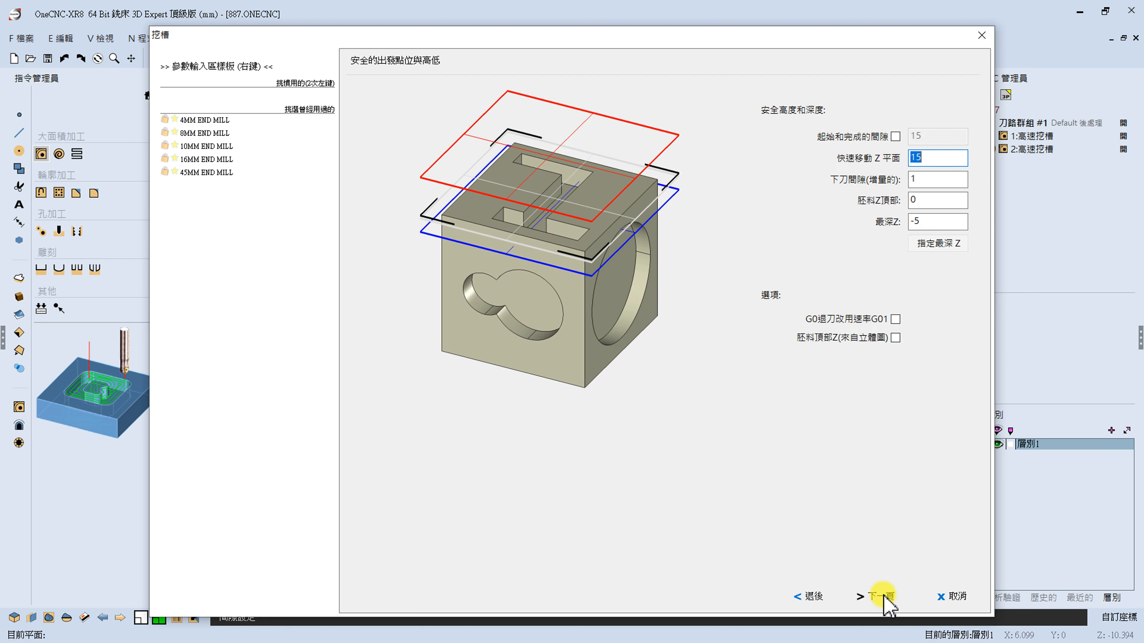
- Set the 1-shaped pocket's deepest Z to -7 by picking a point on its floor, and accept the safety heights
click(938, 245)
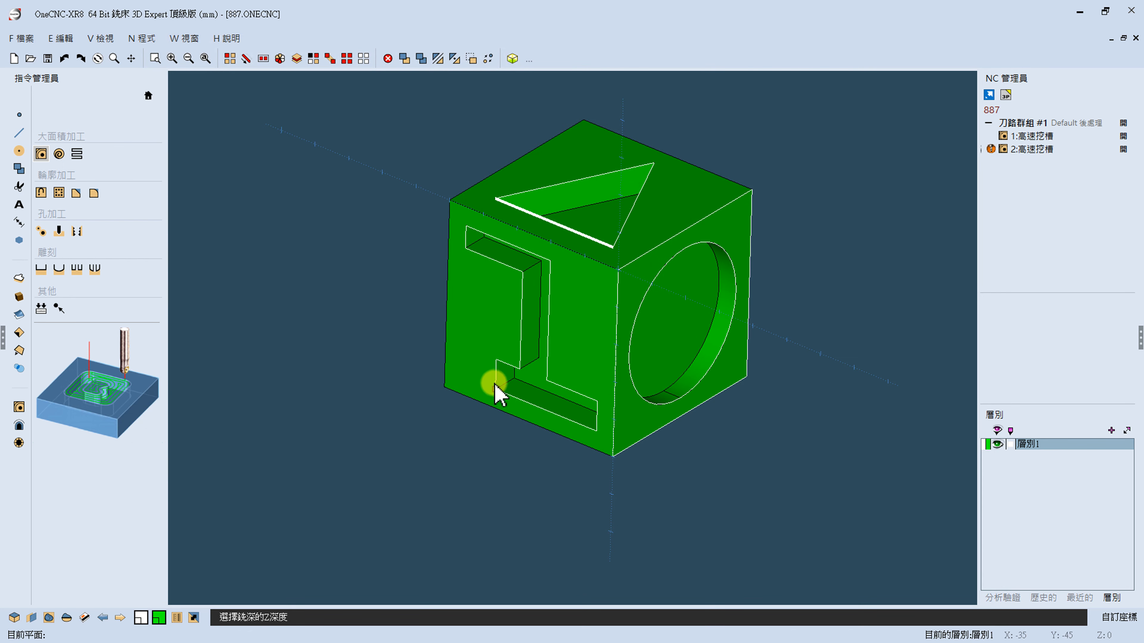
click(514, 378)
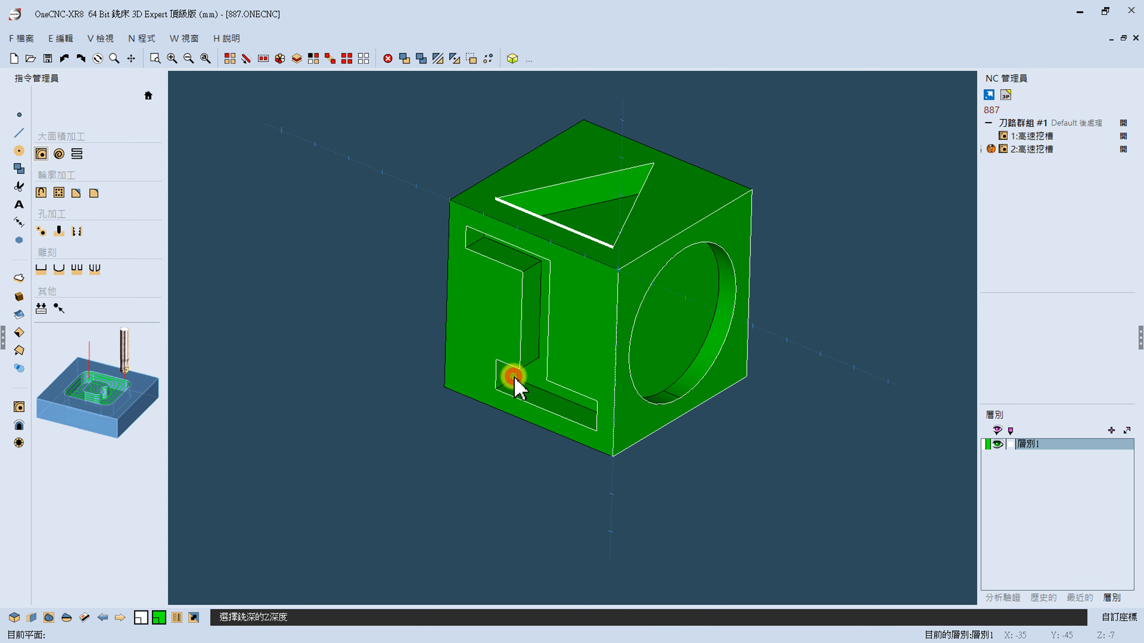
right_click(687, 401)
click(890, 599)
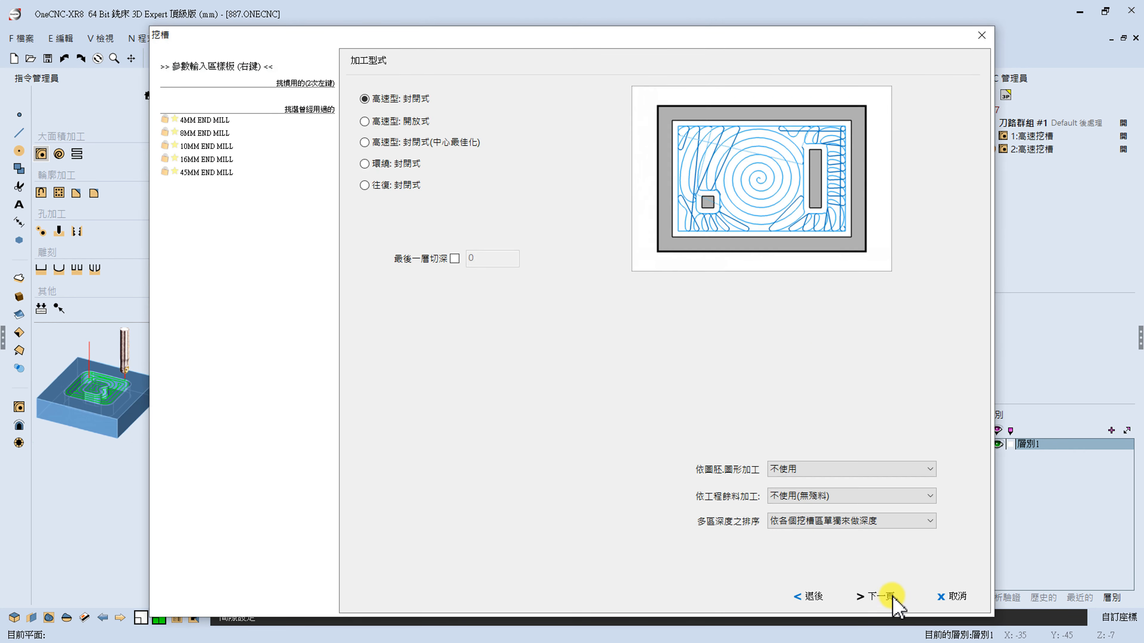
- Choose the closed spiral machining type (環繞: 封閉式) for the 1-shaped pocket, leaving the separate last-layer cut disabled
click(377, 185)
click(383, 165)
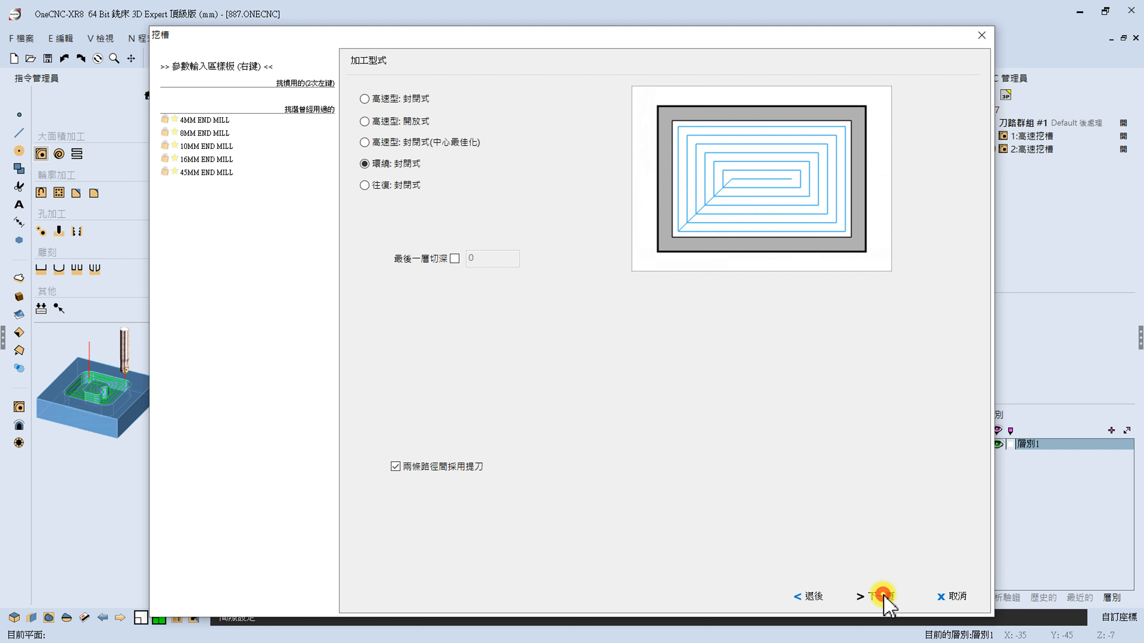
click(454, 258)
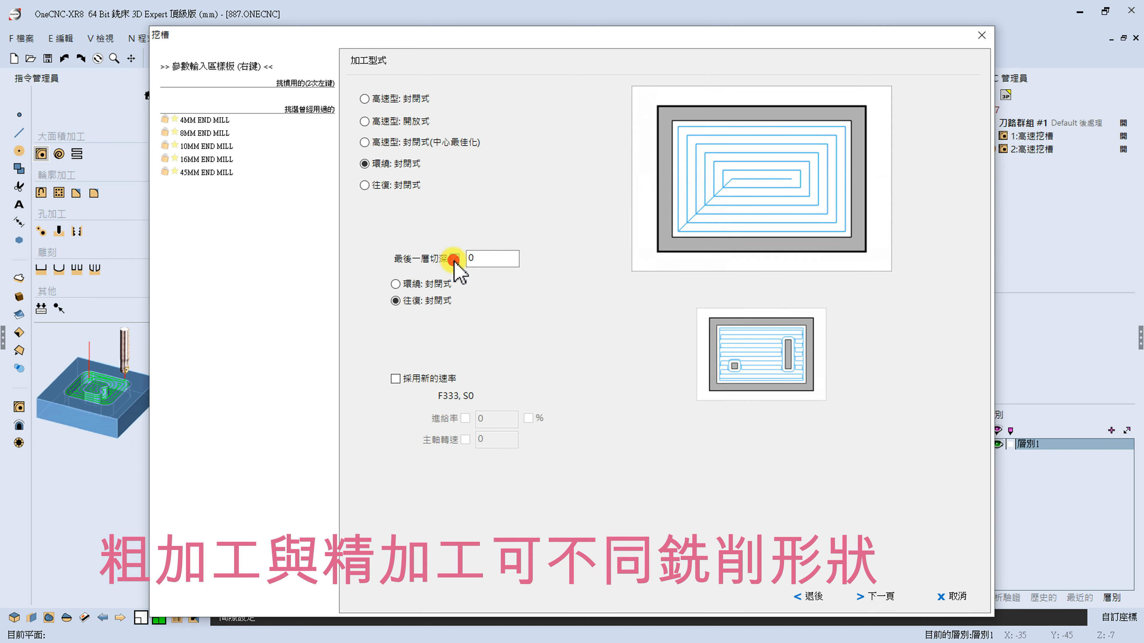
click(454, 259)
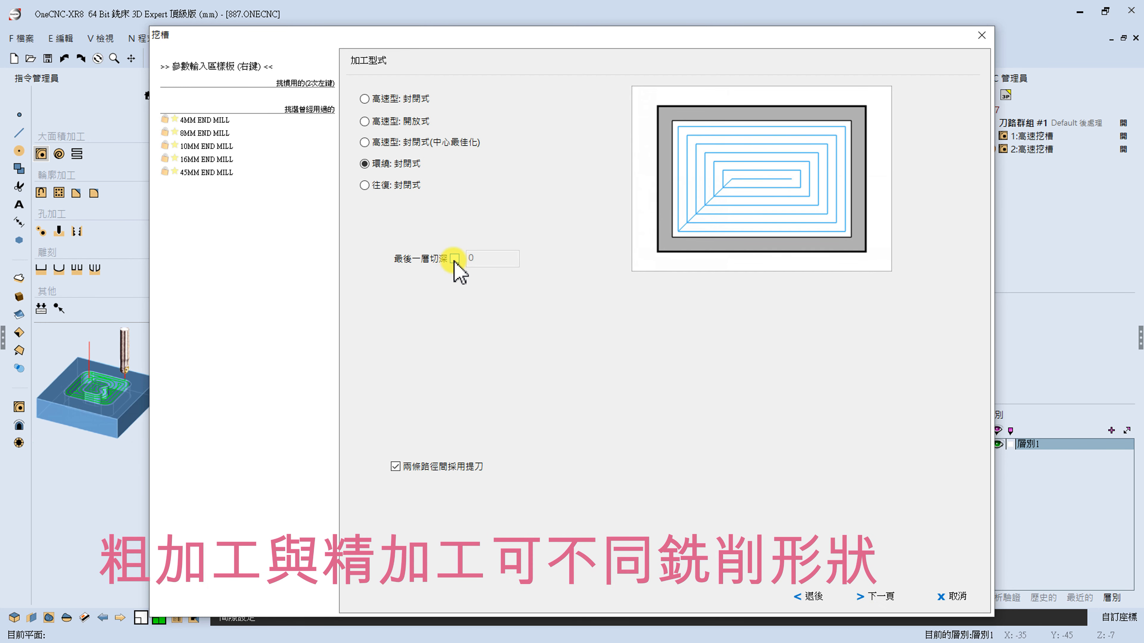
click(881, 597)
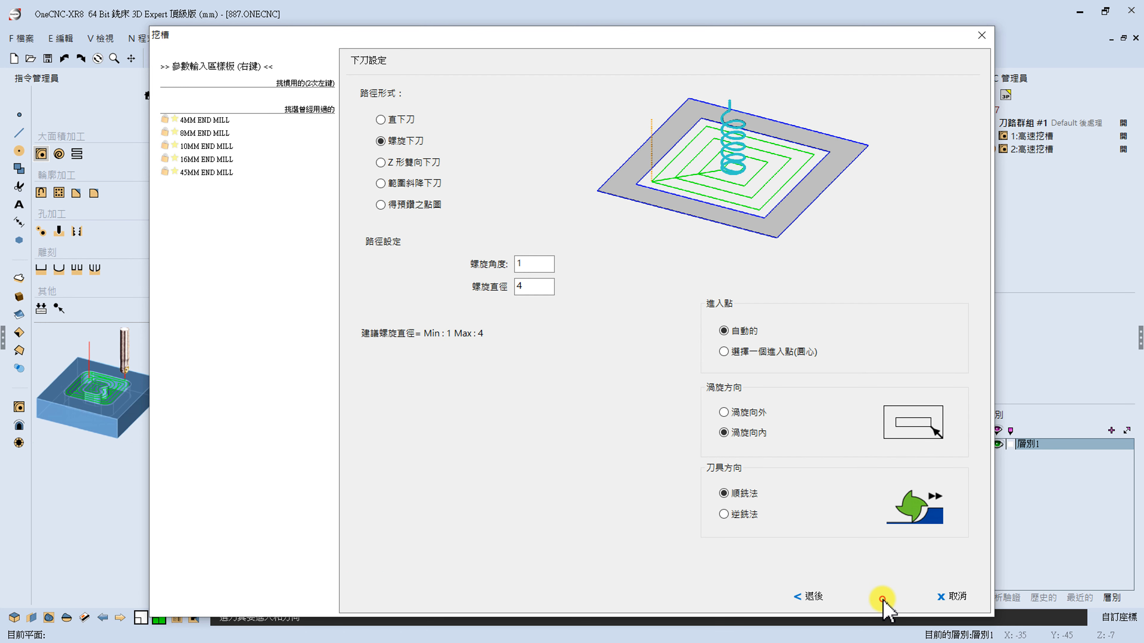
- Generate the 1-shaped pocket's toolpath with helical entry at angle 1 and diameter 4, 35% cutting width, default finishing and line-arc leads
click(880, 597)
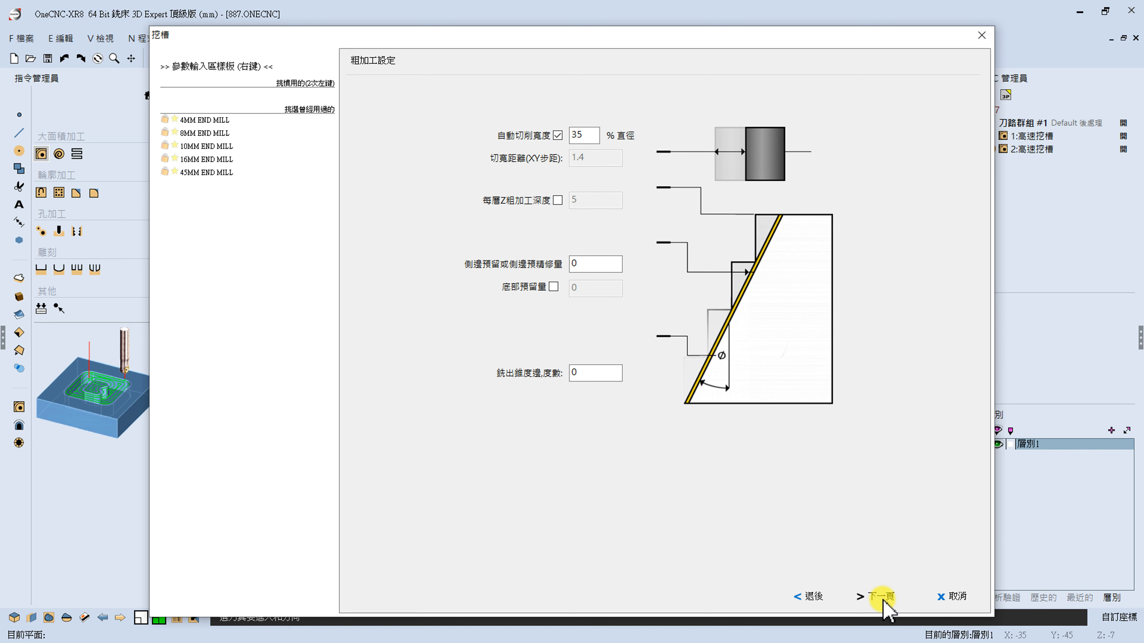
click(880, 597)
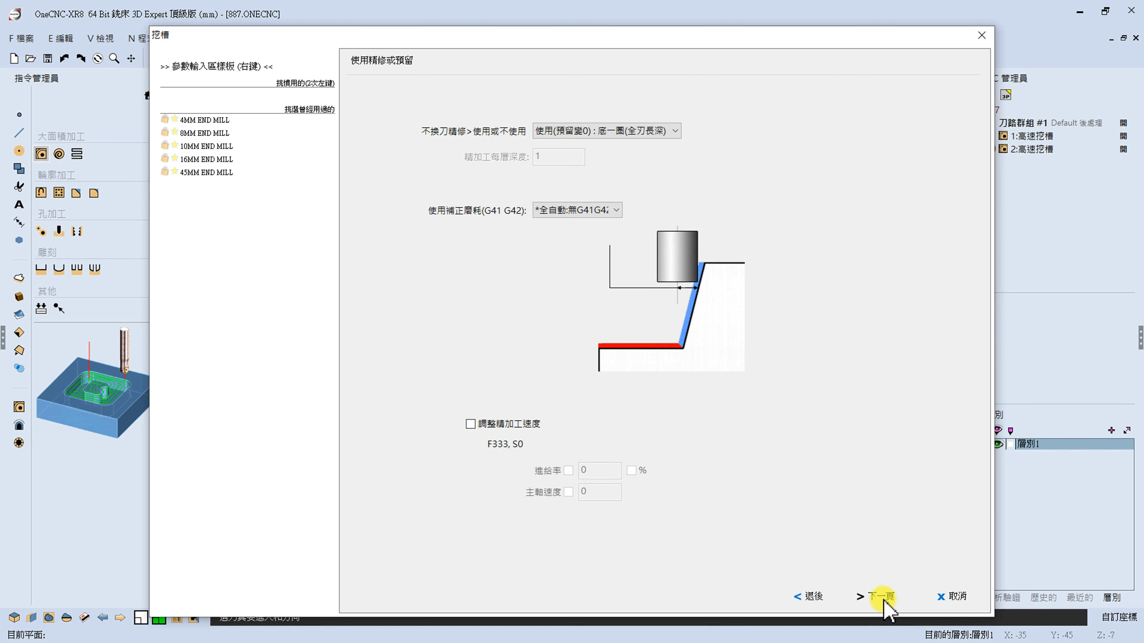
click(880, 597)
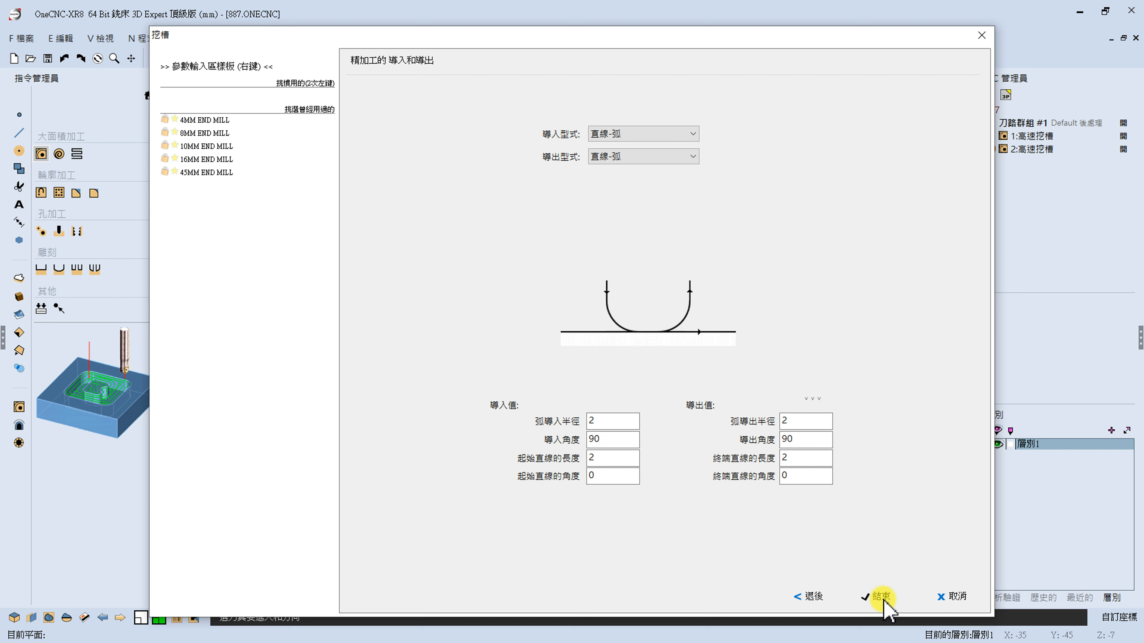
click(881, 597)
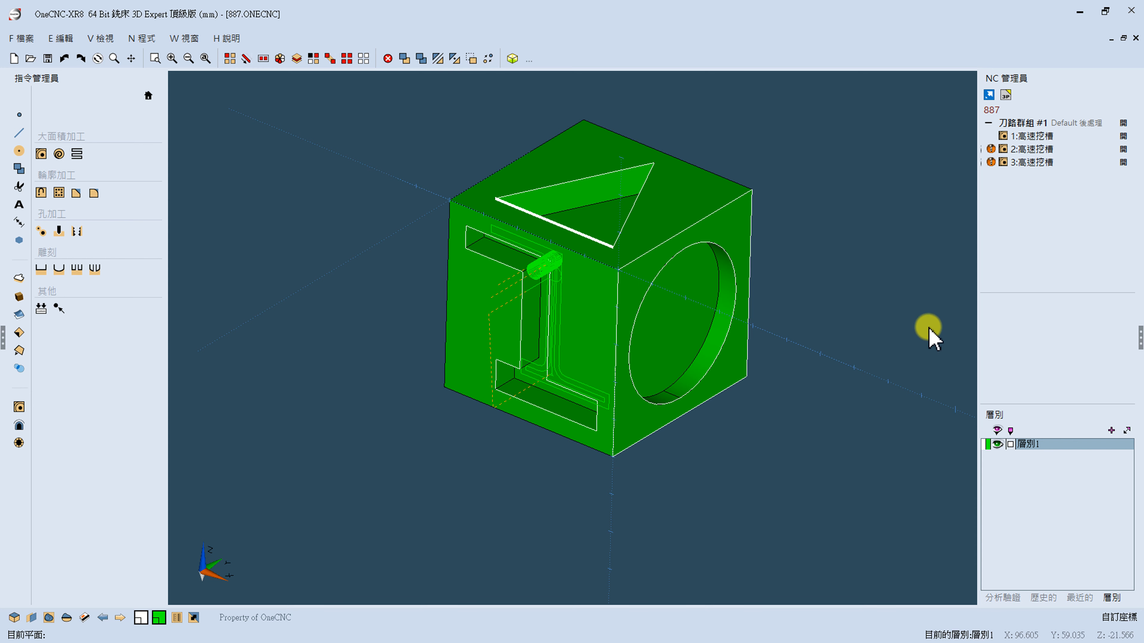
- Preview the toolpaths of the whole group (刀路群組 #1), varying the playback speed between /2 and x10, and close the preview
click(1026, 122)
double_click(1029, 125)
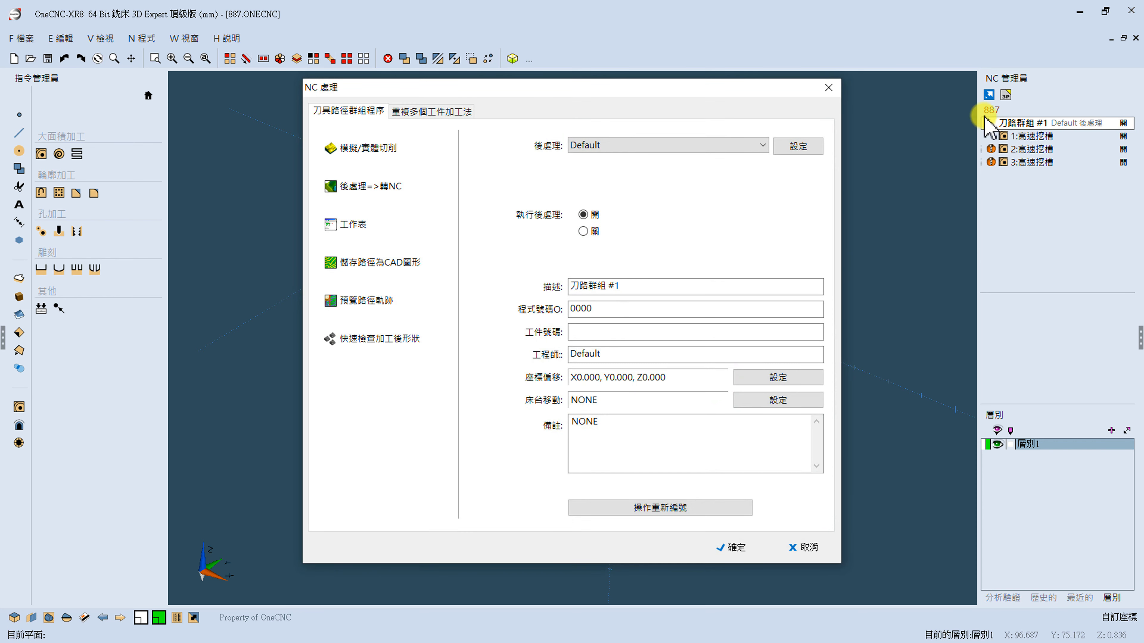
click(369, 302)
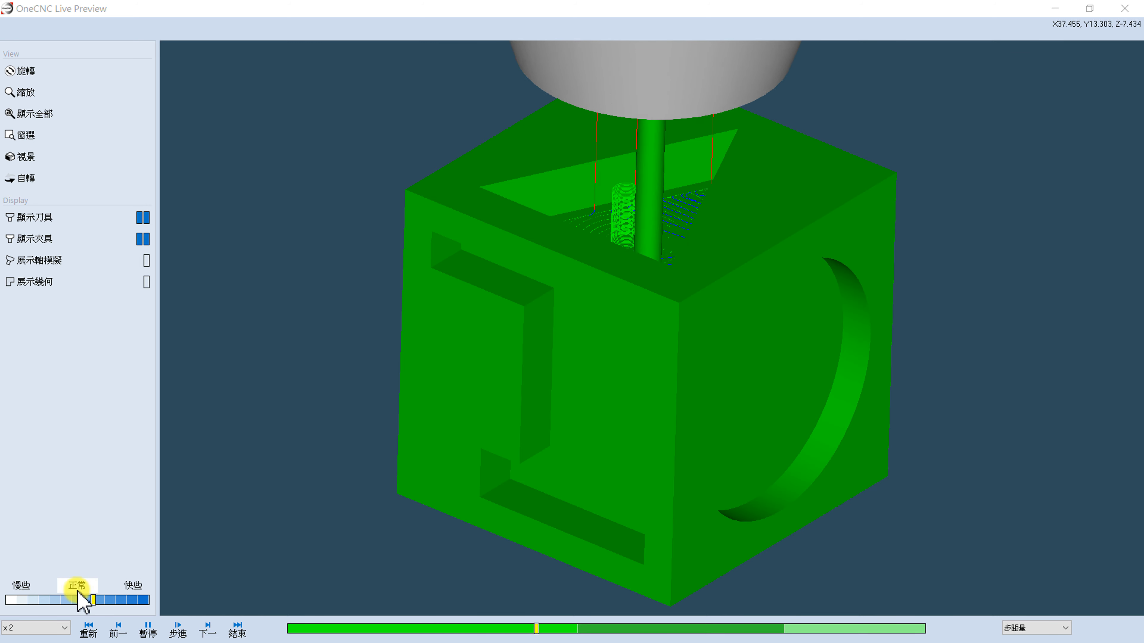
drag(80, 601, 71, 601)
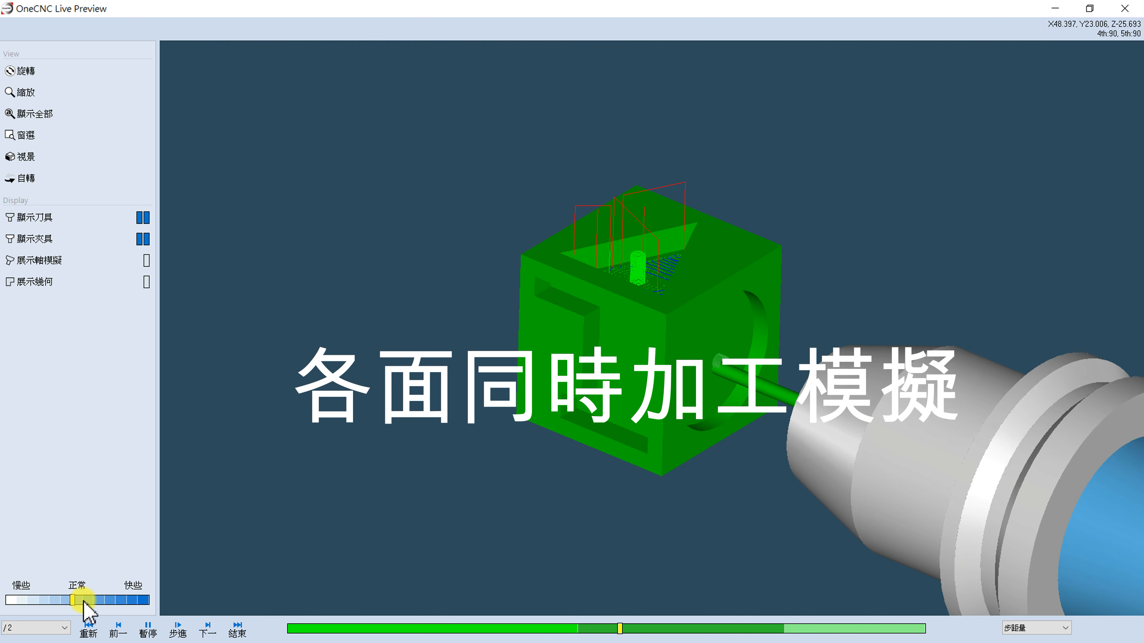
drag(74, 600, 93, 600)
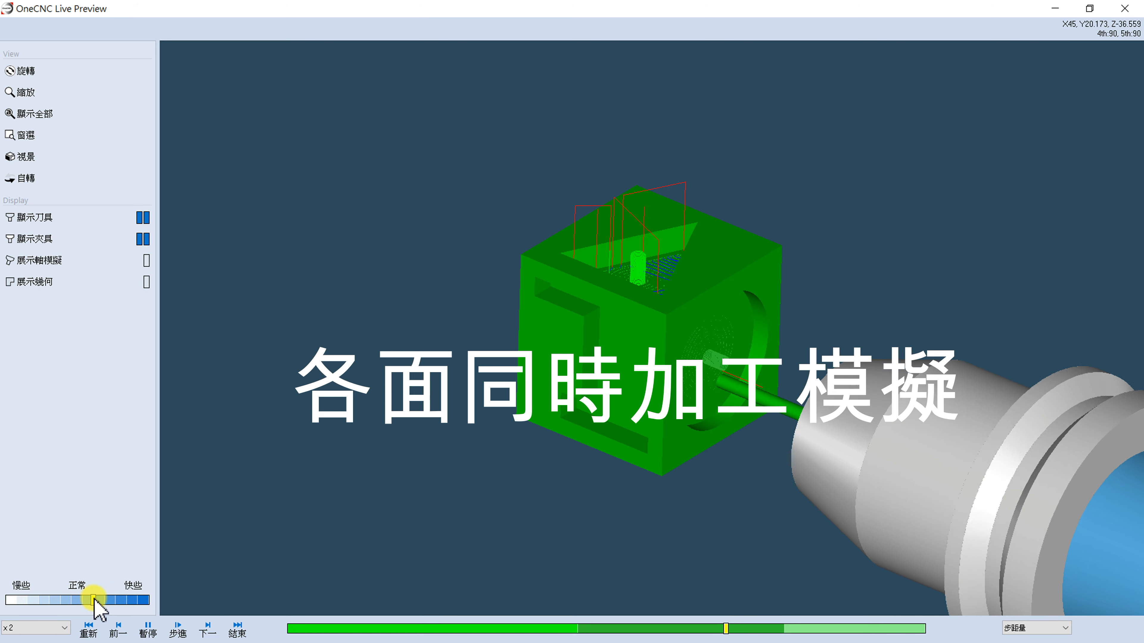
drag(93, 600, 124, 605)
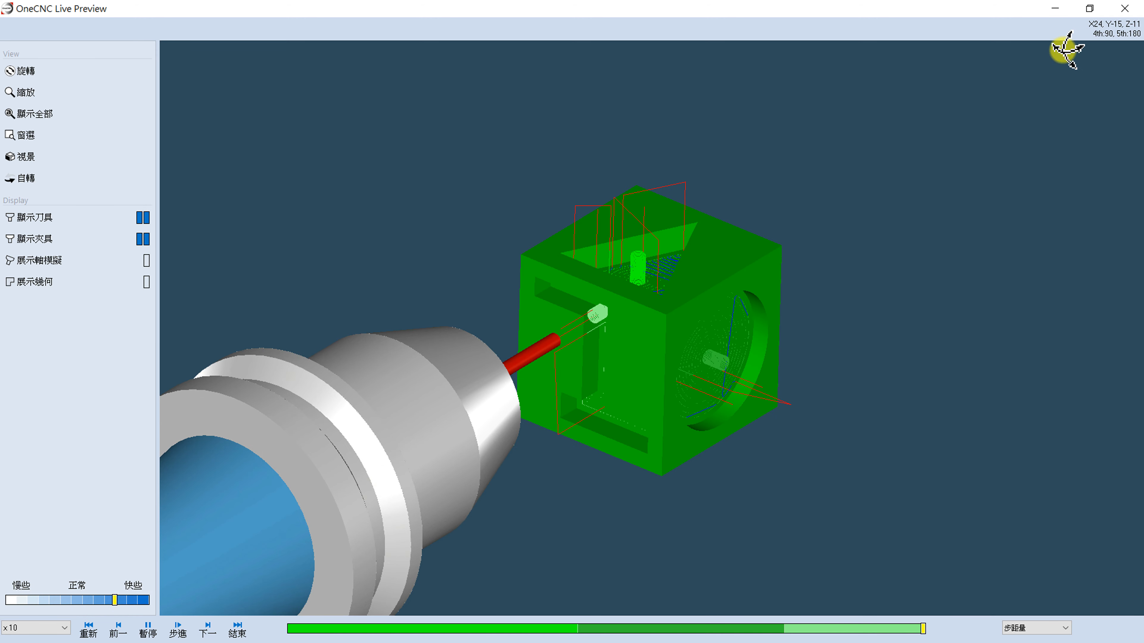
click(1125, 7)
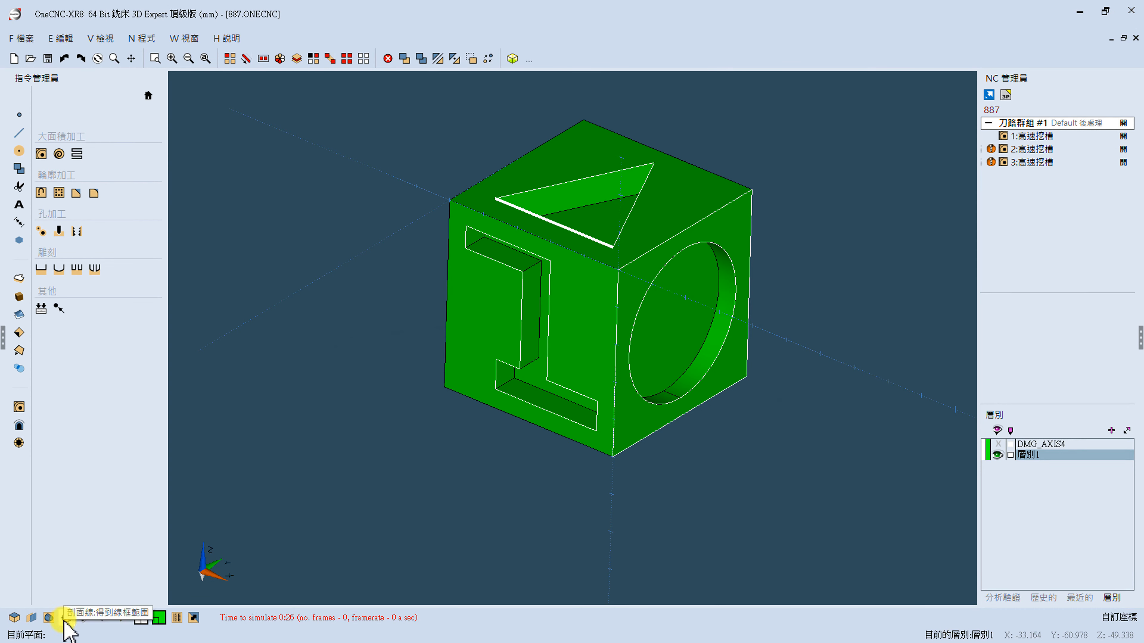
- Make the saved XY top plane (XY 俯視平面) the current construction plane
click(31, 618)
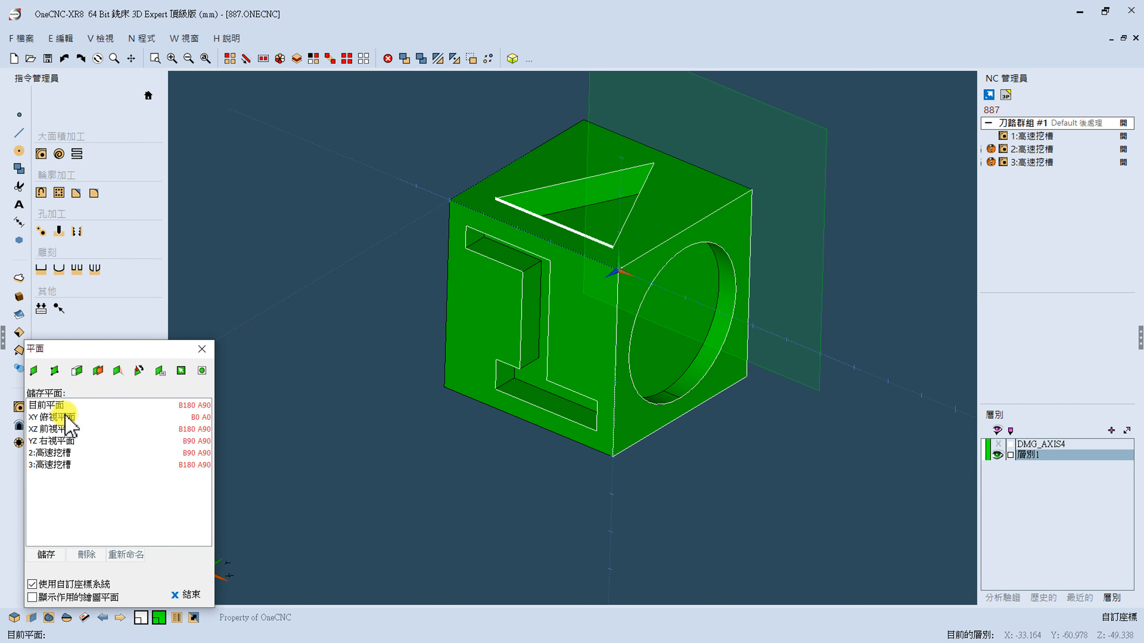
click(65, 418)
click(66, 417)
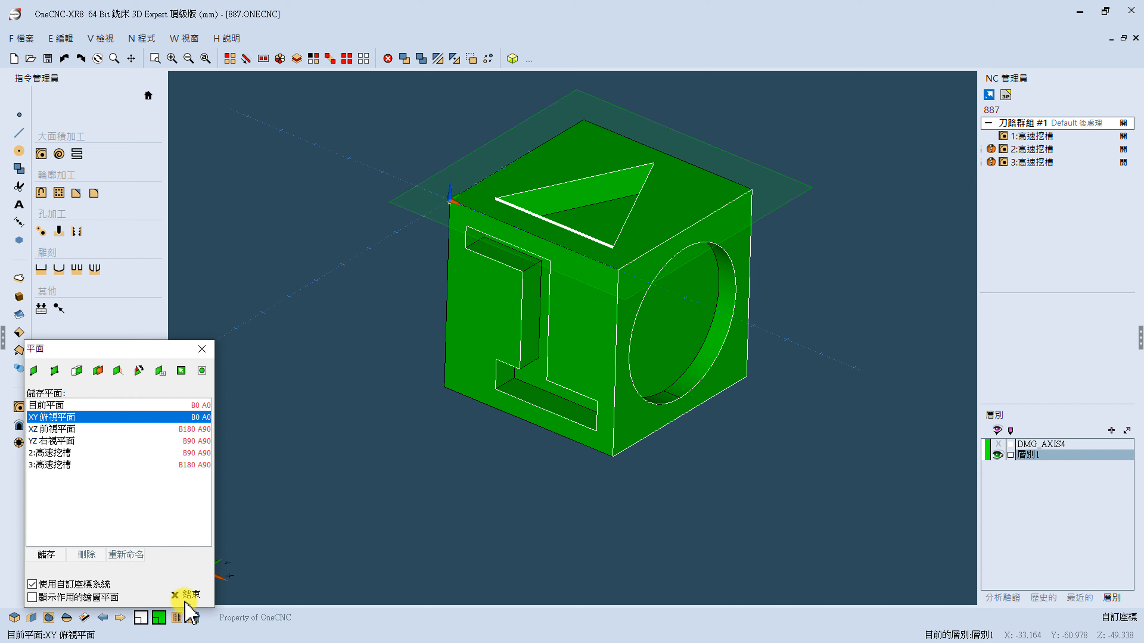
click(186, 596)
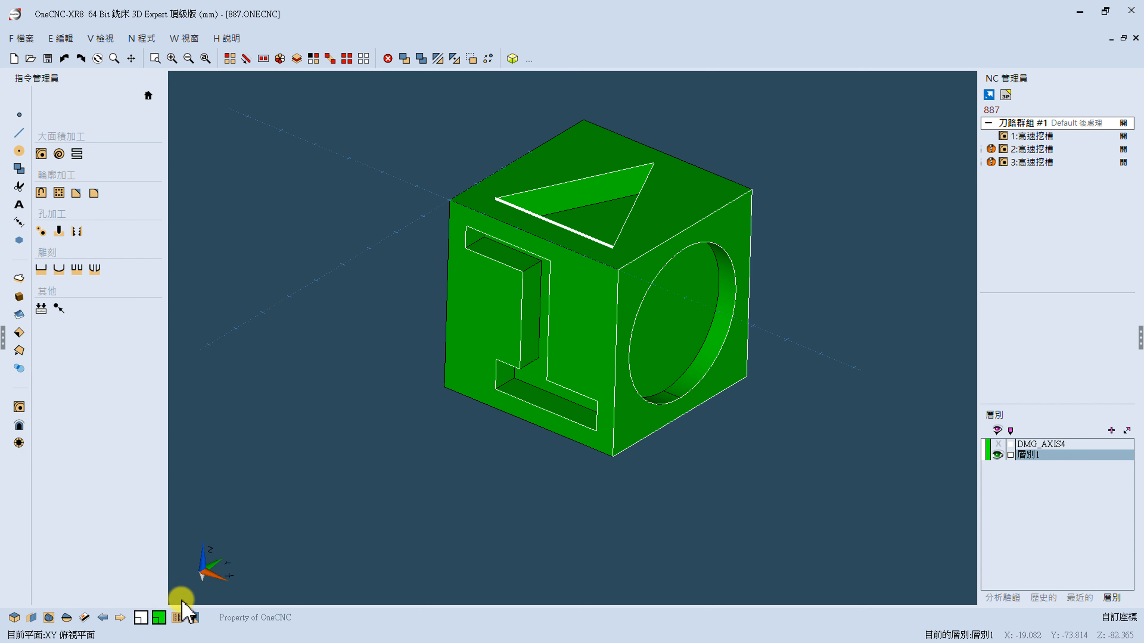
- Section the model at Z -2.4 below the top face and add the section lines to the drawing
click(64, 618)
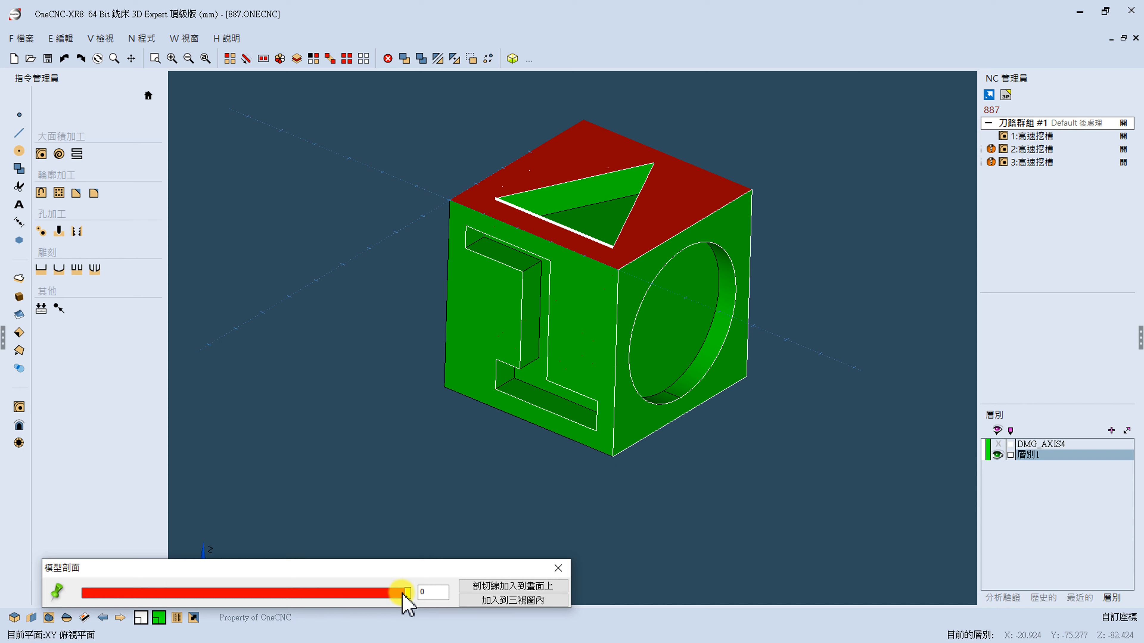
drag(406, 593, 391, 594)
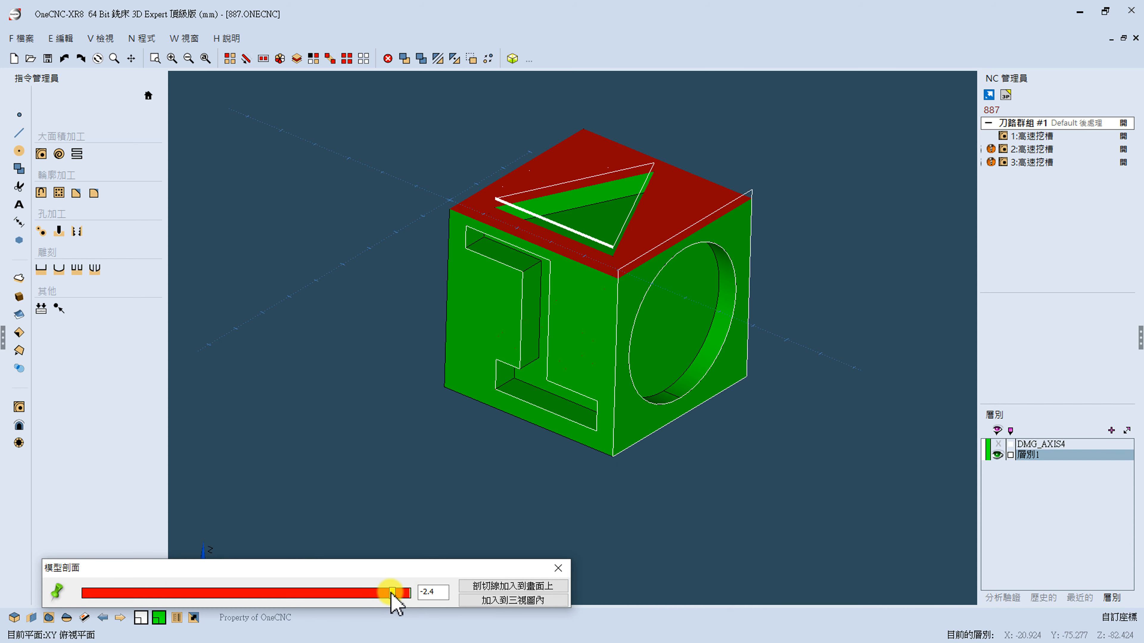
click(523, 586)
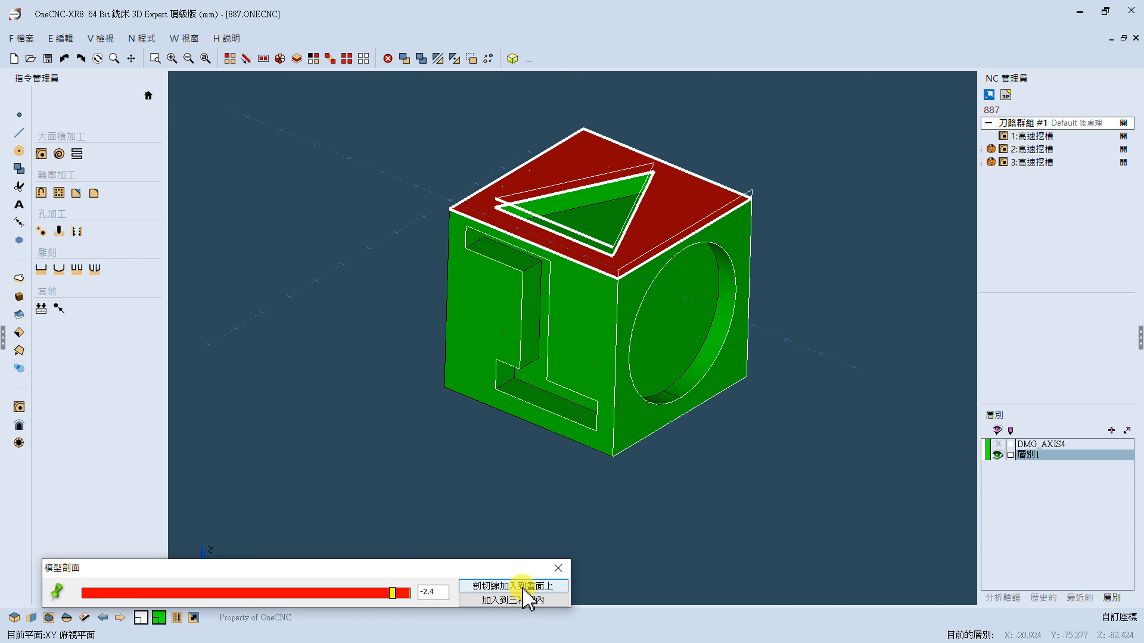
click(559, 568)
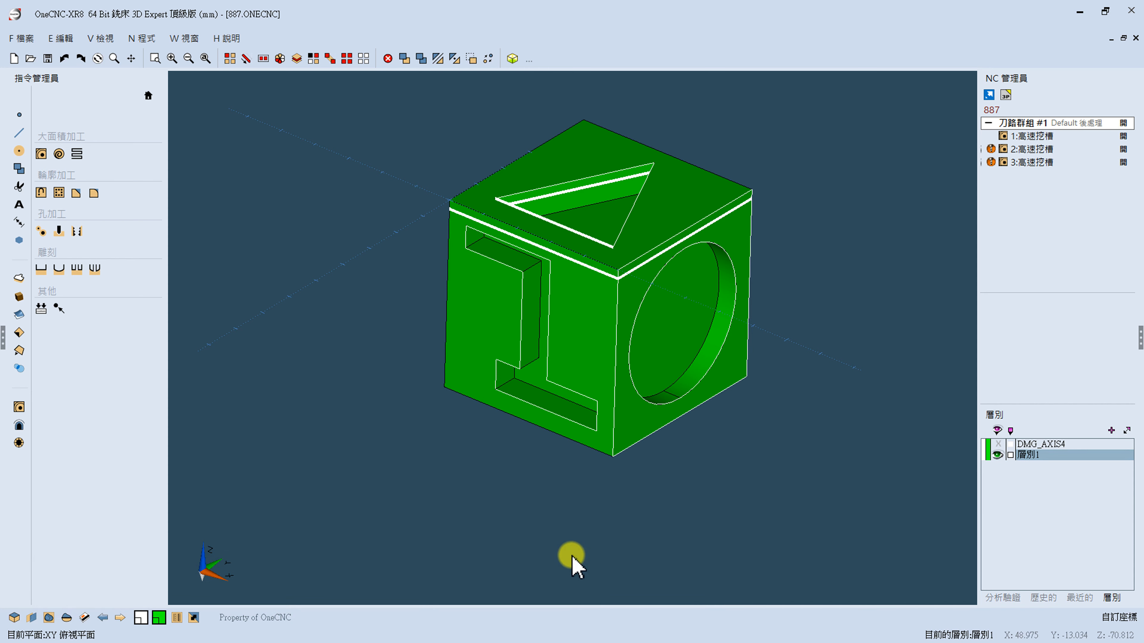
- Run the solid cutting simulation of the toolpath group with stock from Z 0 to -50, bounded by the cube's section outline
double_click(1022, 123)
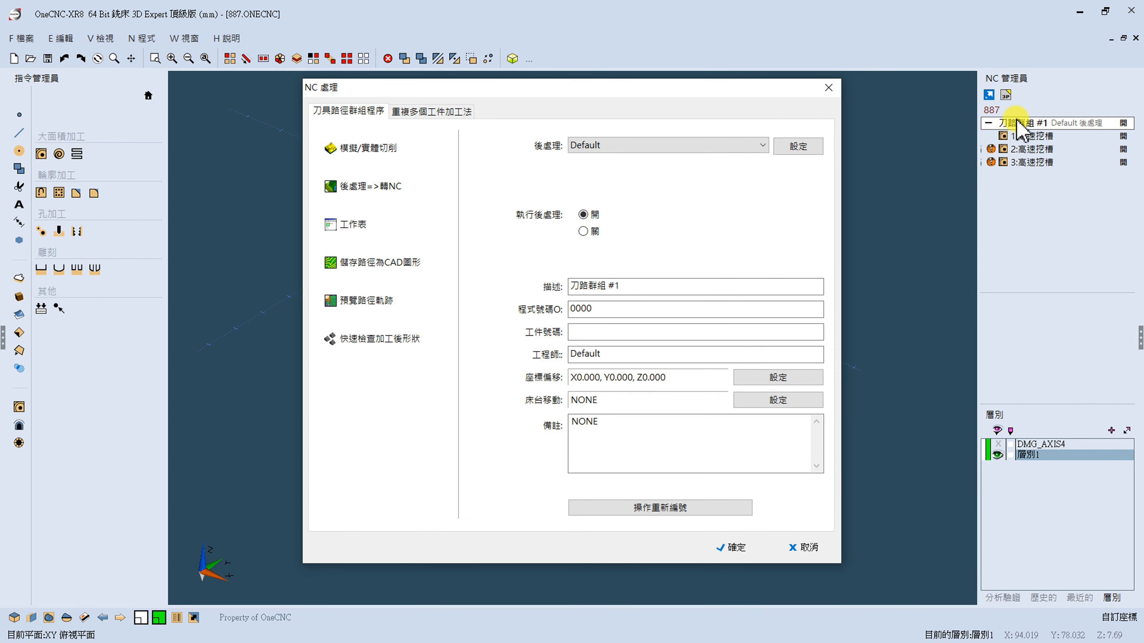
click(404, 147)
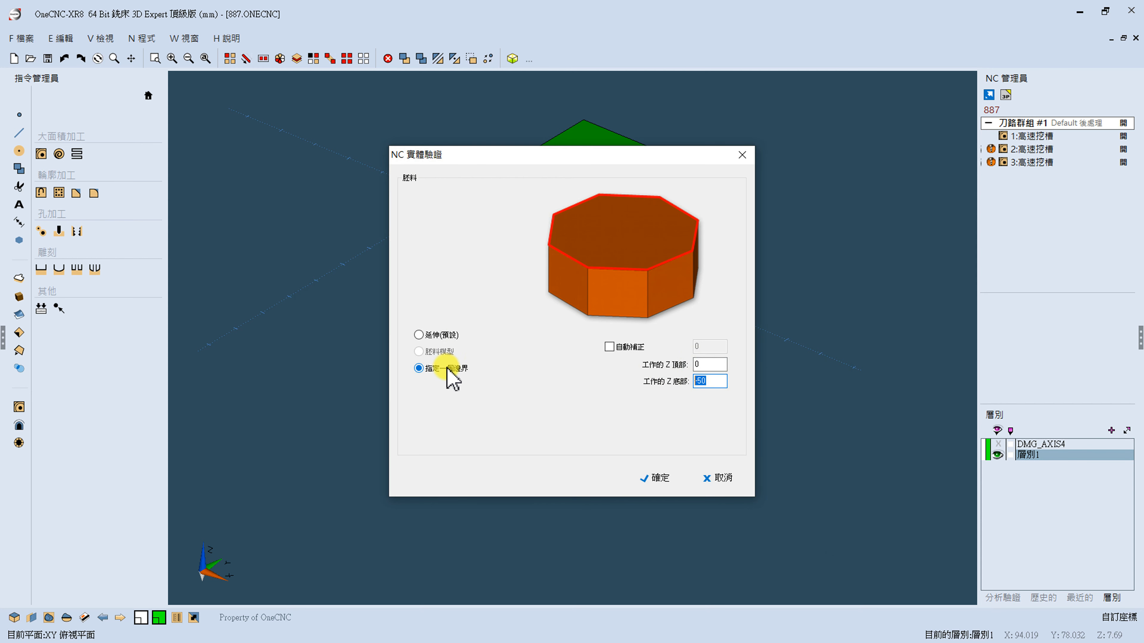
click(655, 479)
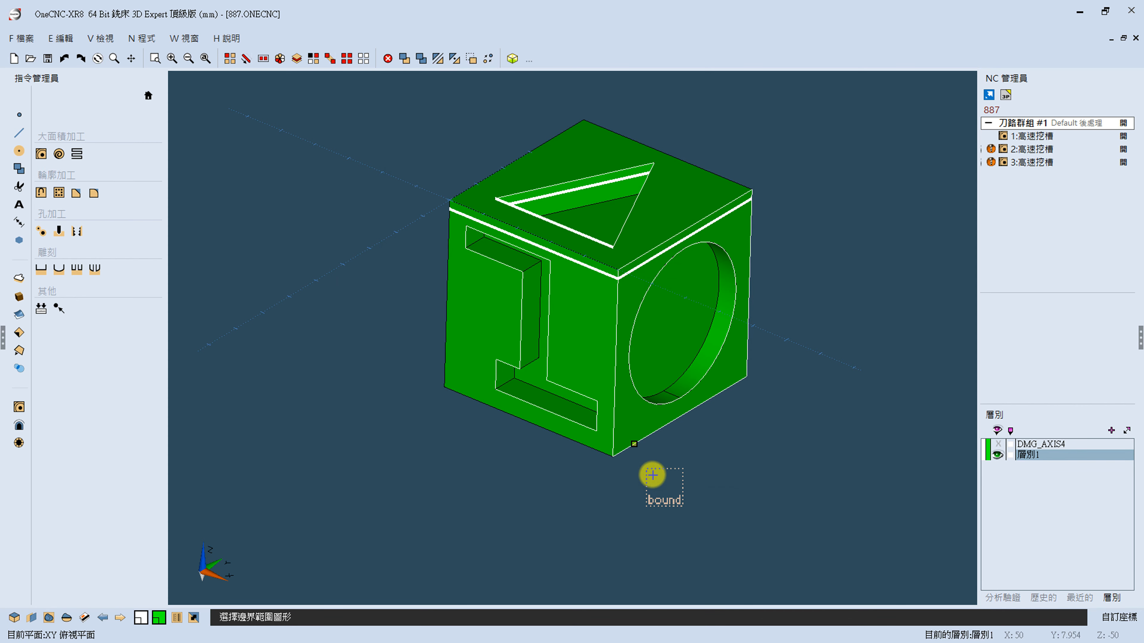
click(585, 271)
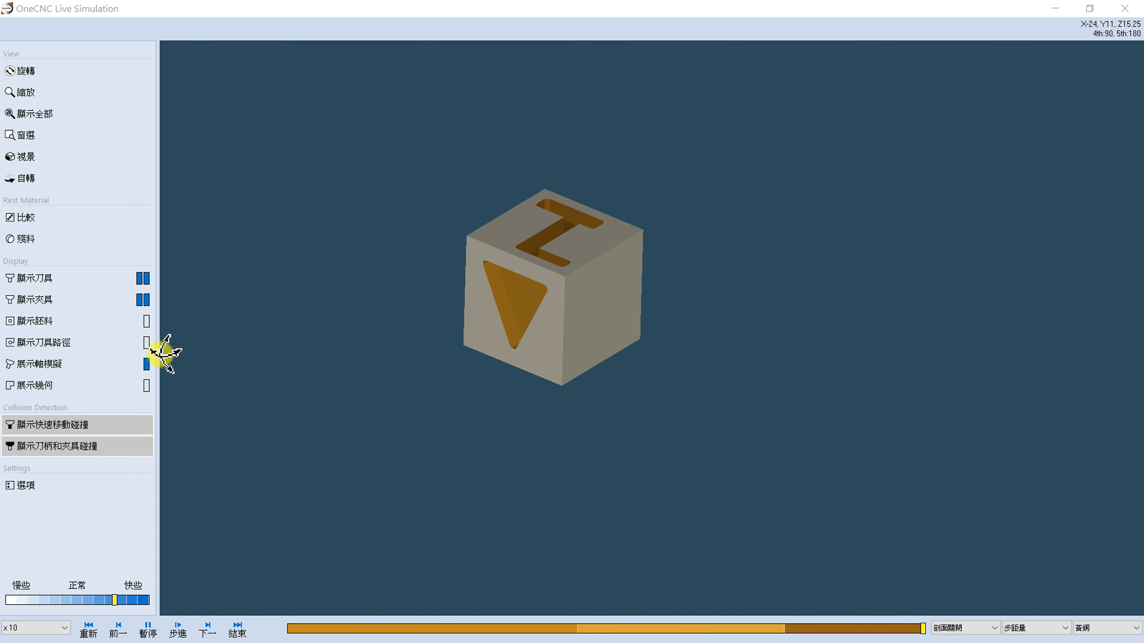
- Replay the solid simulation without the axis simulation display, inspect the machined pockets on the cube, and close the simulation
click(146, 364)
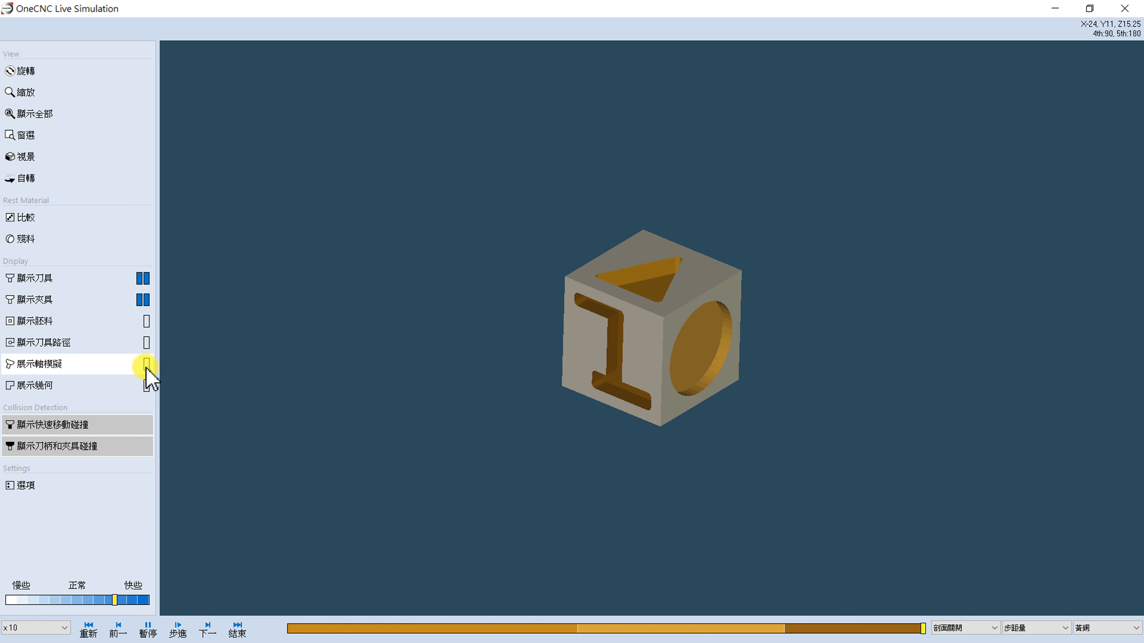
click(85, 630)
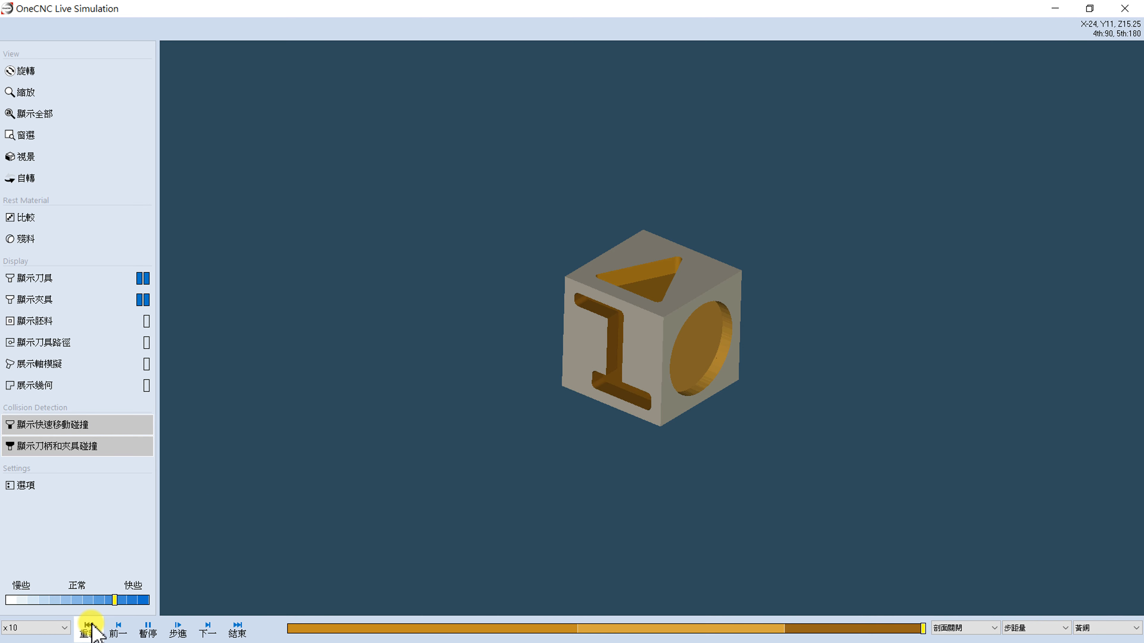
drag(552, 388, 572, 355)
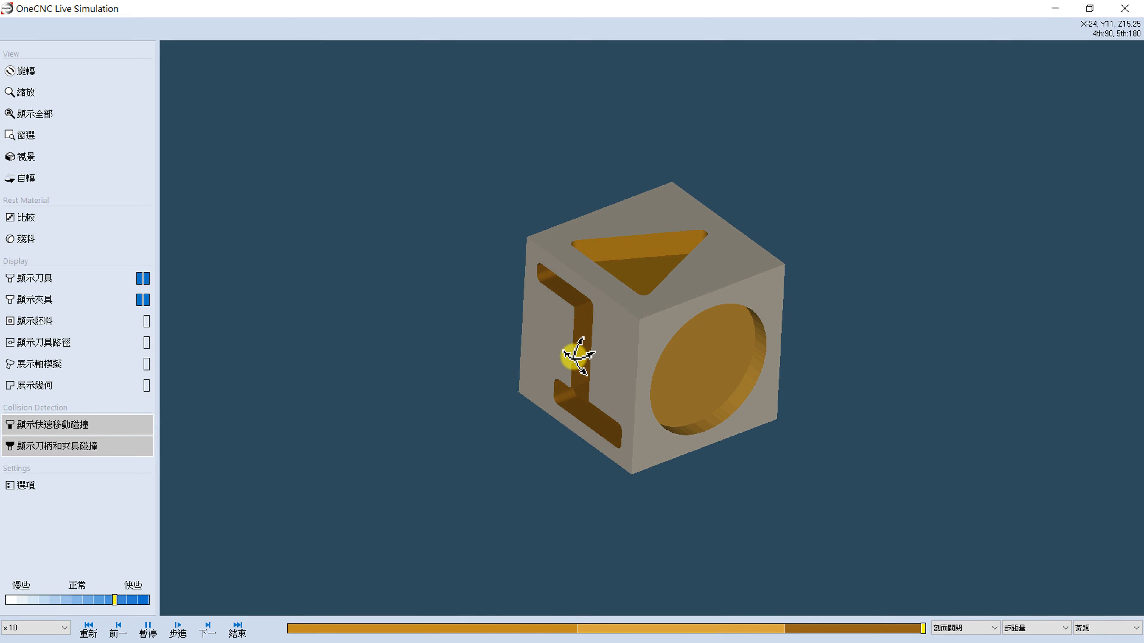
click(1119, 9)
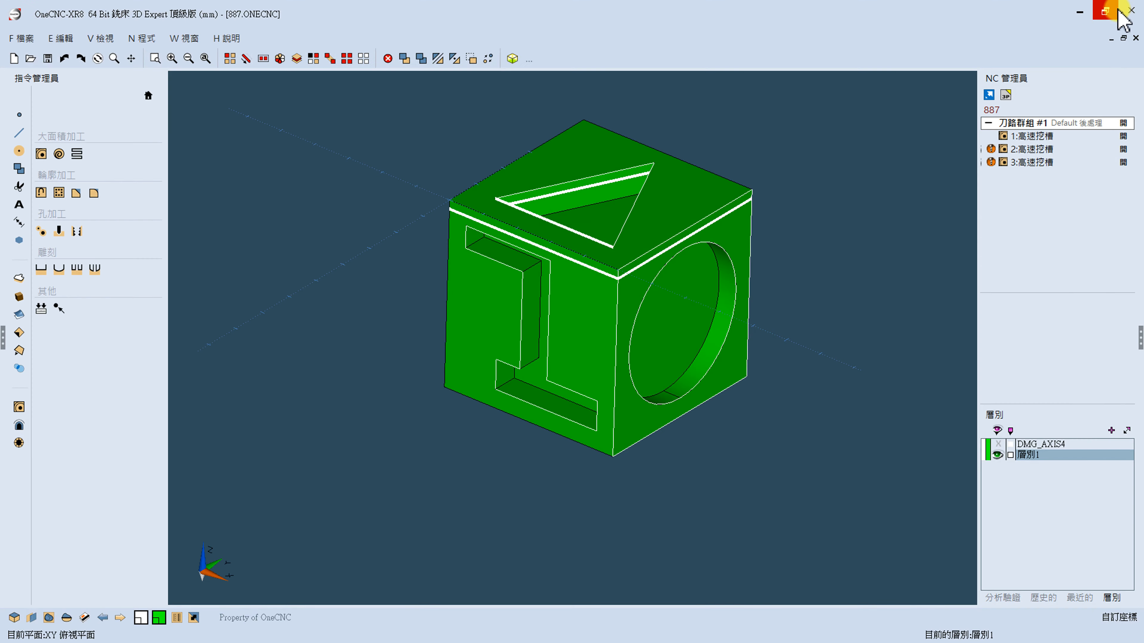
- Post-process toolpath group #1 with the Default post processor and save it as 887.NC, replacing the existing file
double_click(1026, 124)
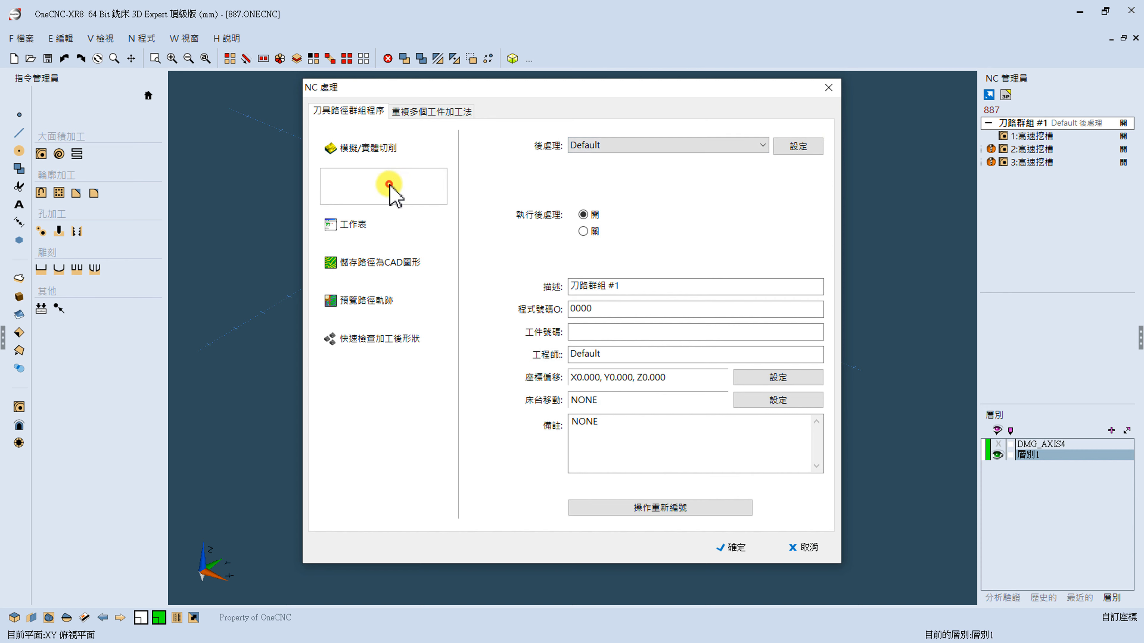
click(390, 191)
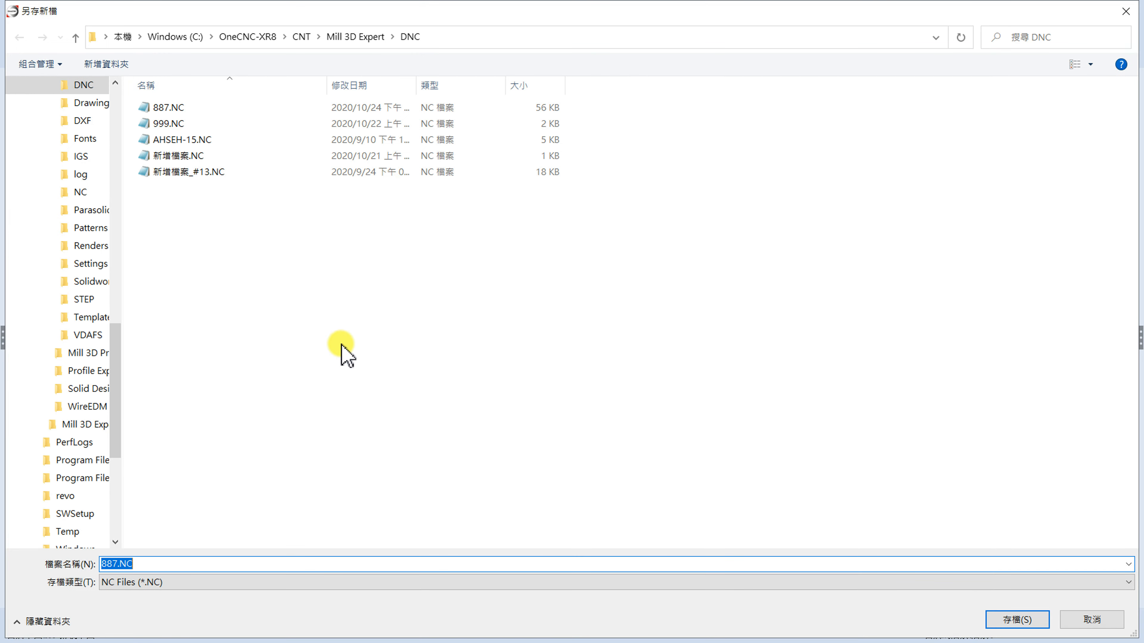
click(1031, 625)
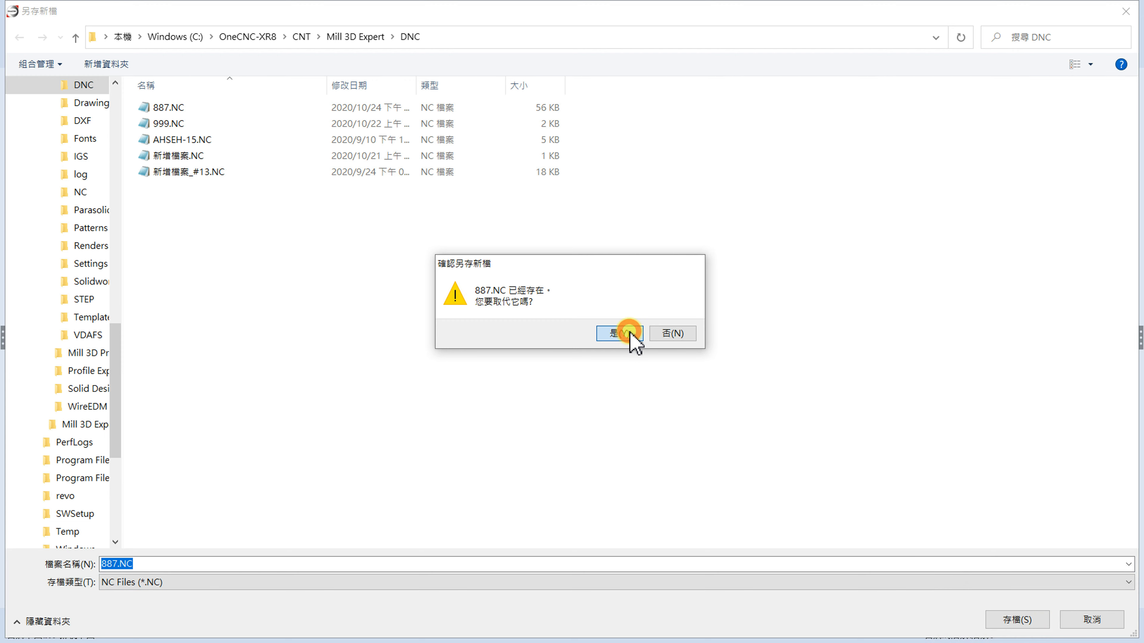
click(629, 334)
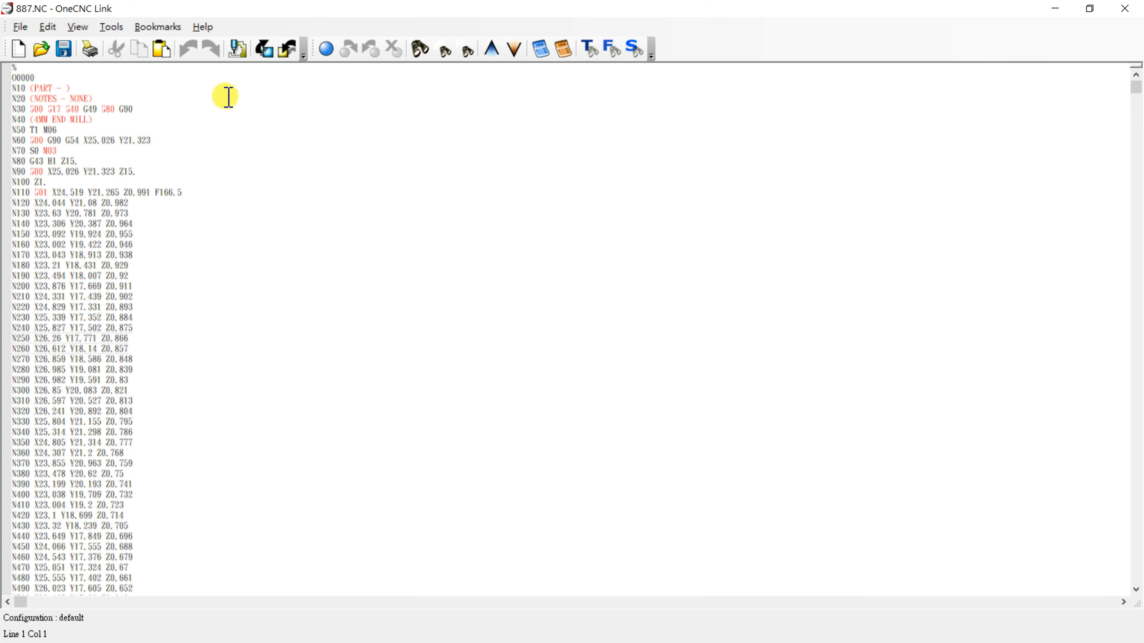
- Set the NC program text's font size to 22
click(16, 27)
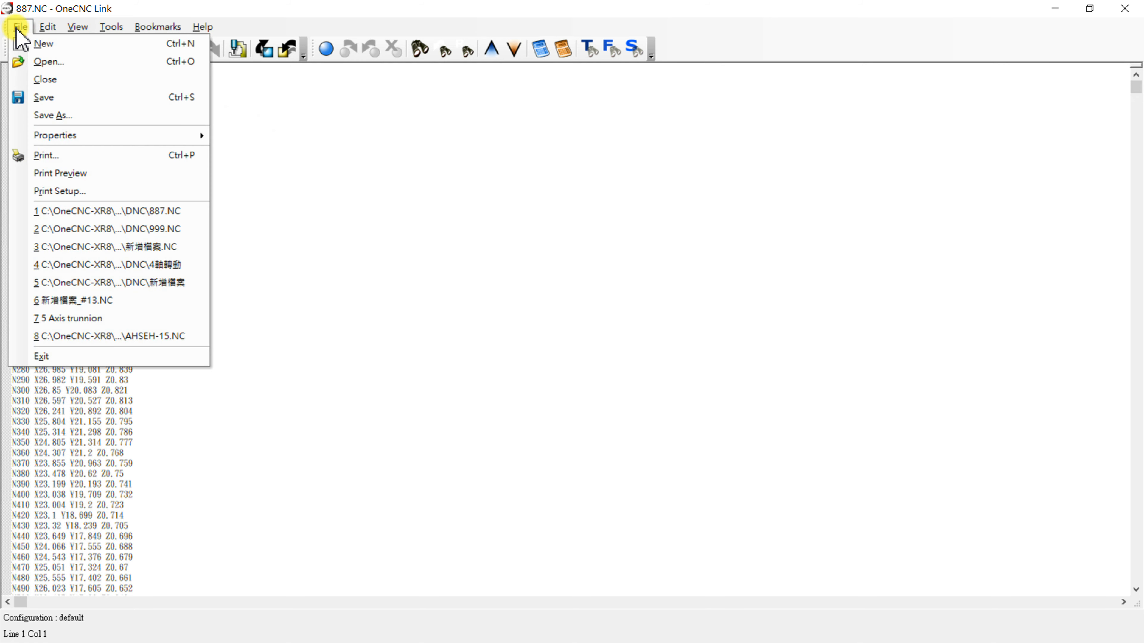
mouse_move(69, 136)
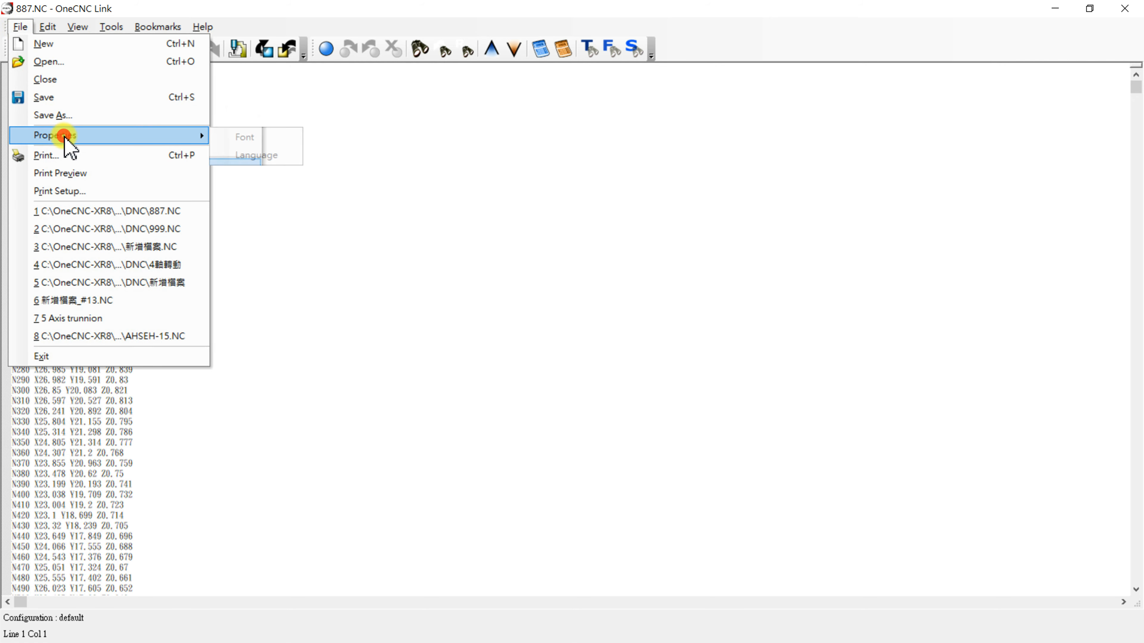
click(246, 139)
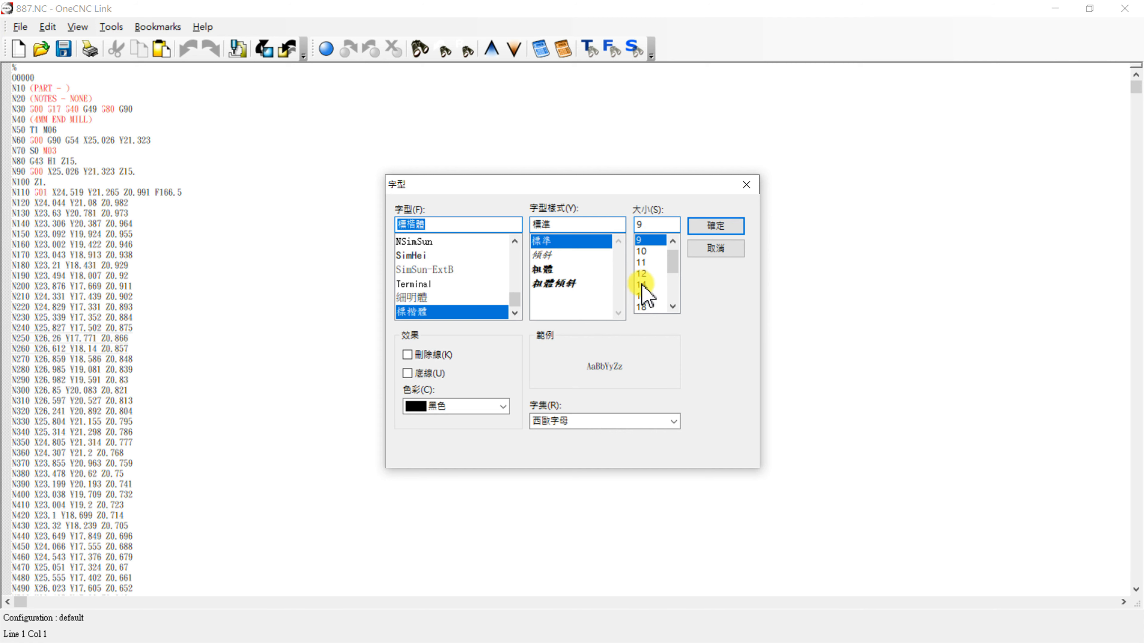
click(675, 307)
click(673, 307)
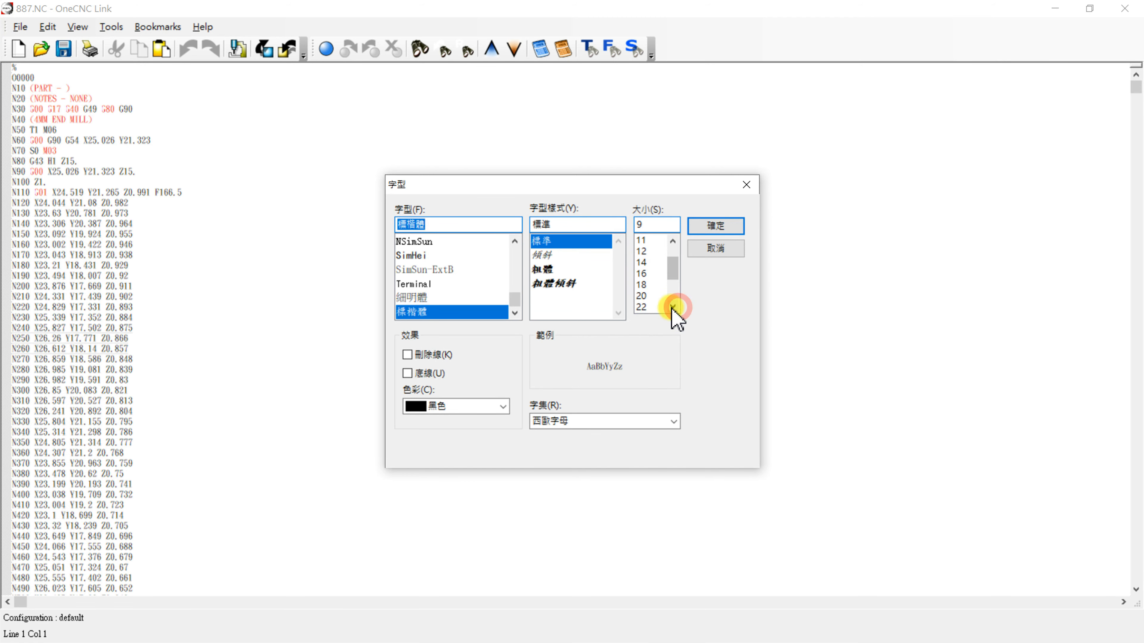
click(650, 306)
click(719, 225)
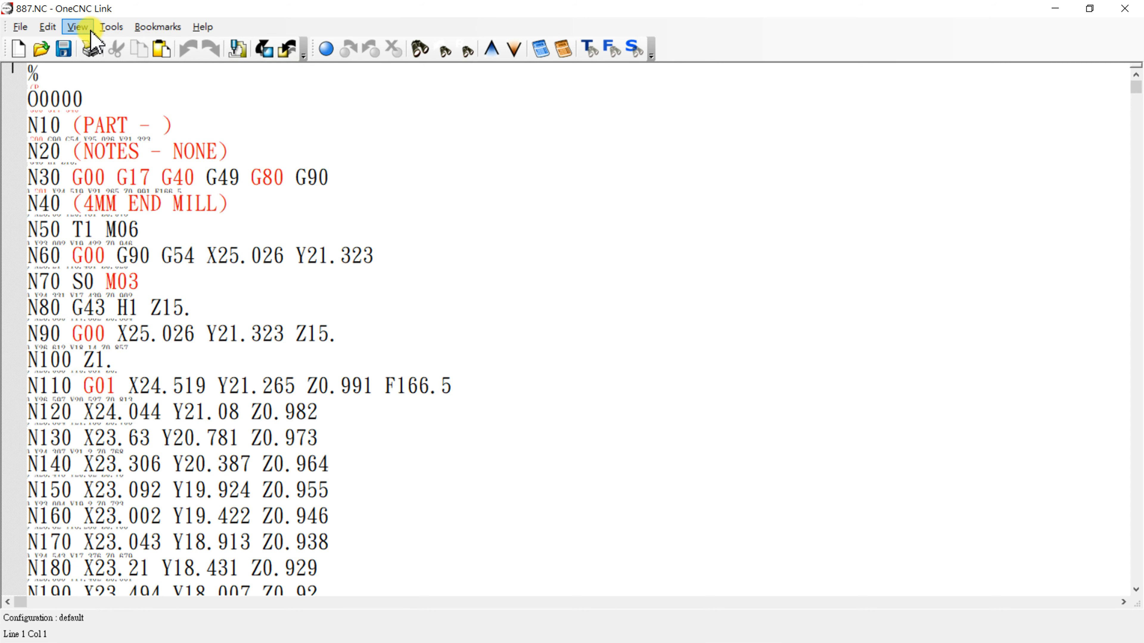
- Search down the NC program for G5 to locate the first work offset code
click(47, 26)
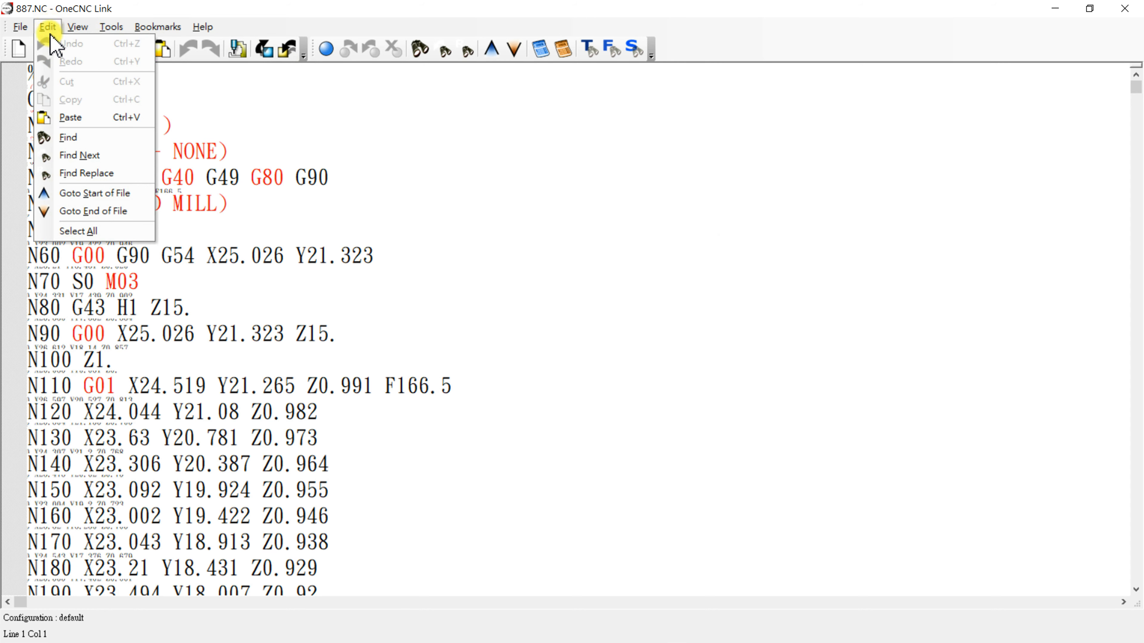
click(75, 138)
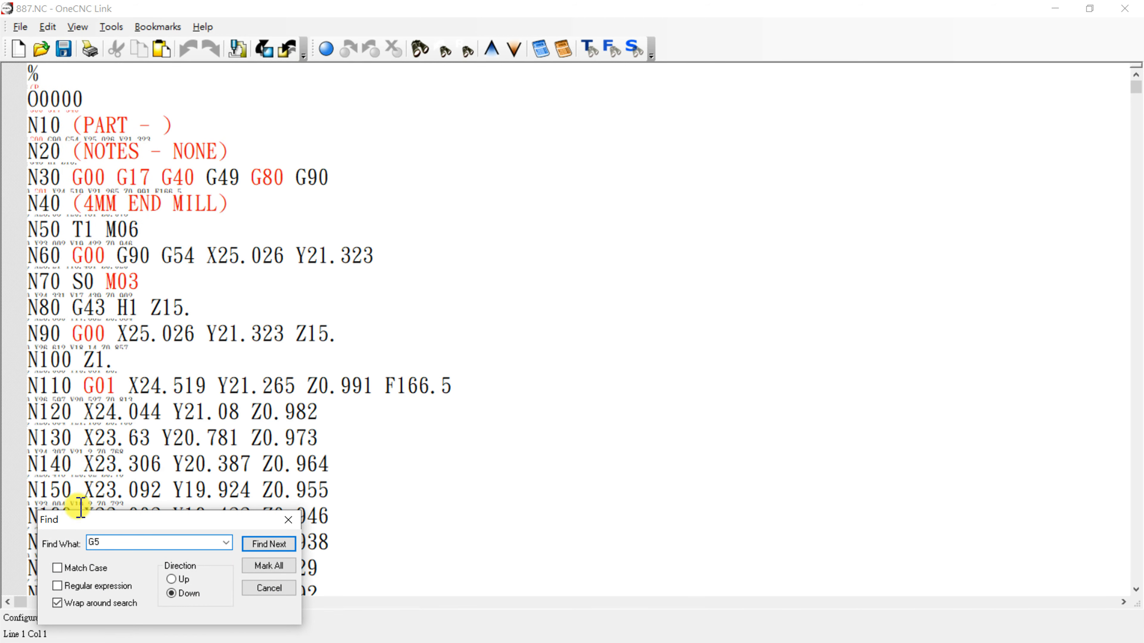
drag(147, 519, 542, 164)
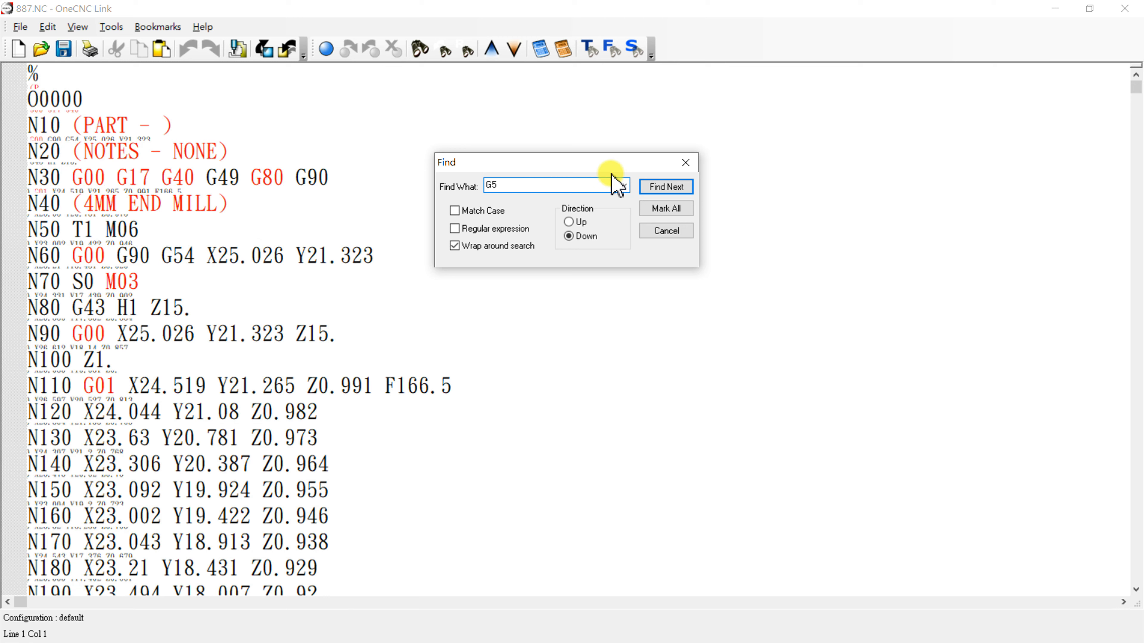
click(667, 187)
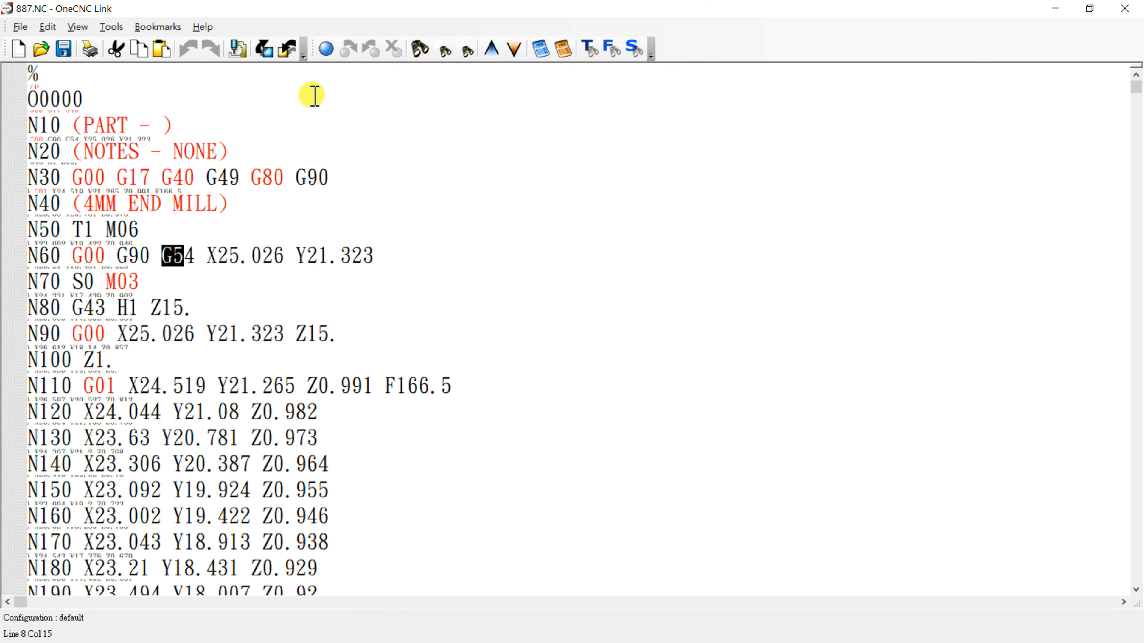
- Find the next G5 occurrence and select the complete G54.1P1 work offset code in its block
click(421, 49)
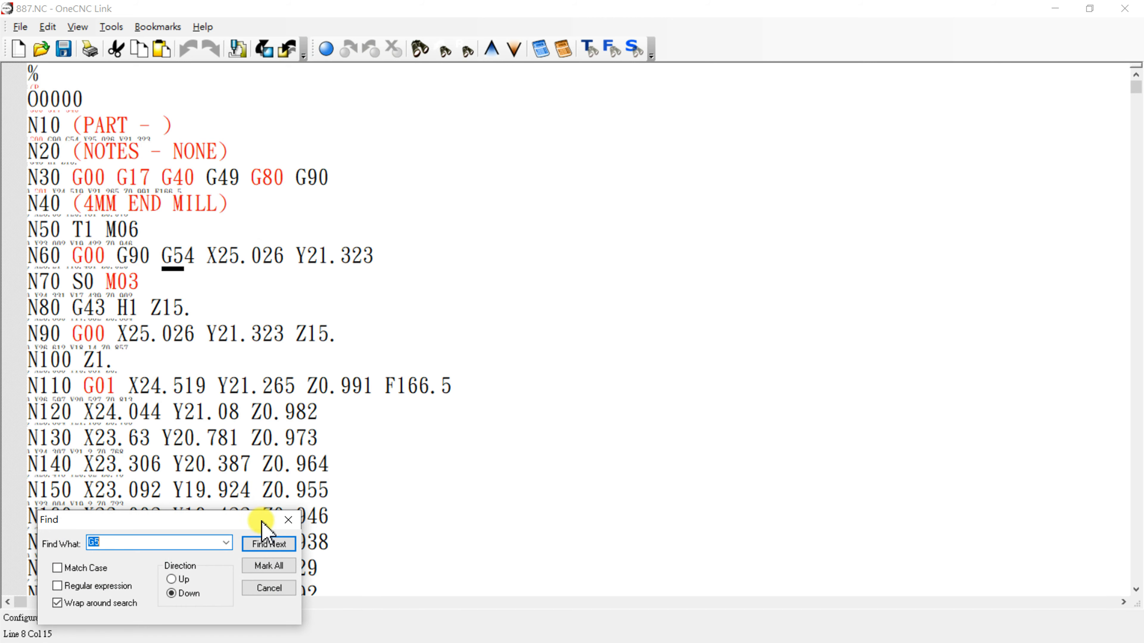
click(275, 544)
scroll(306, 117, up, 1)
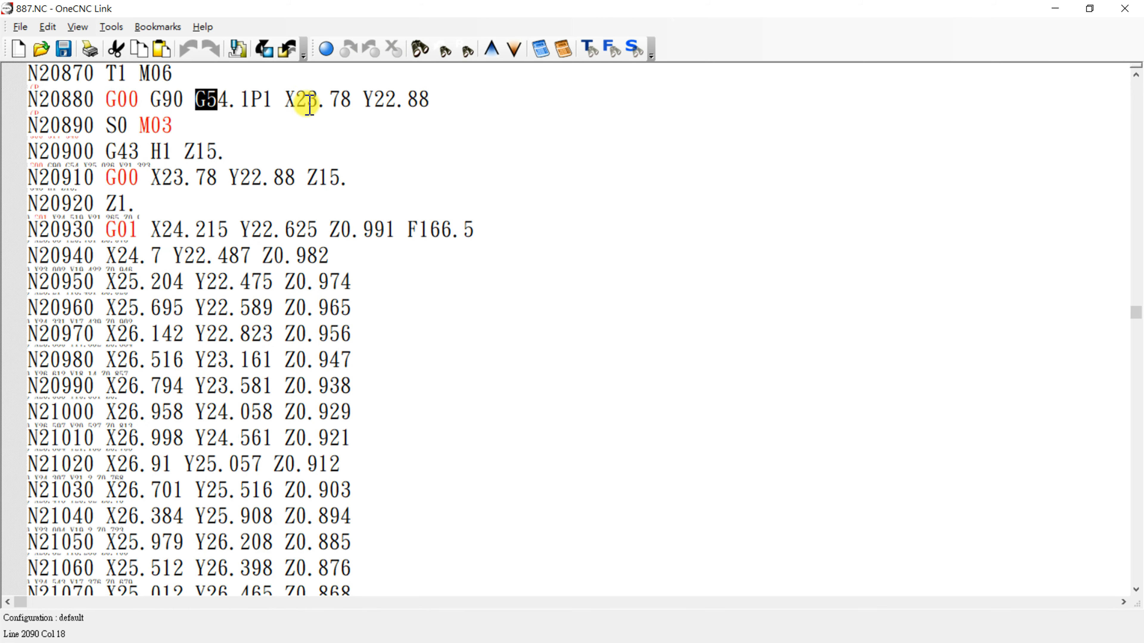
scroll(308, 105, up, 1)
drag(273, 120, 197, 118)
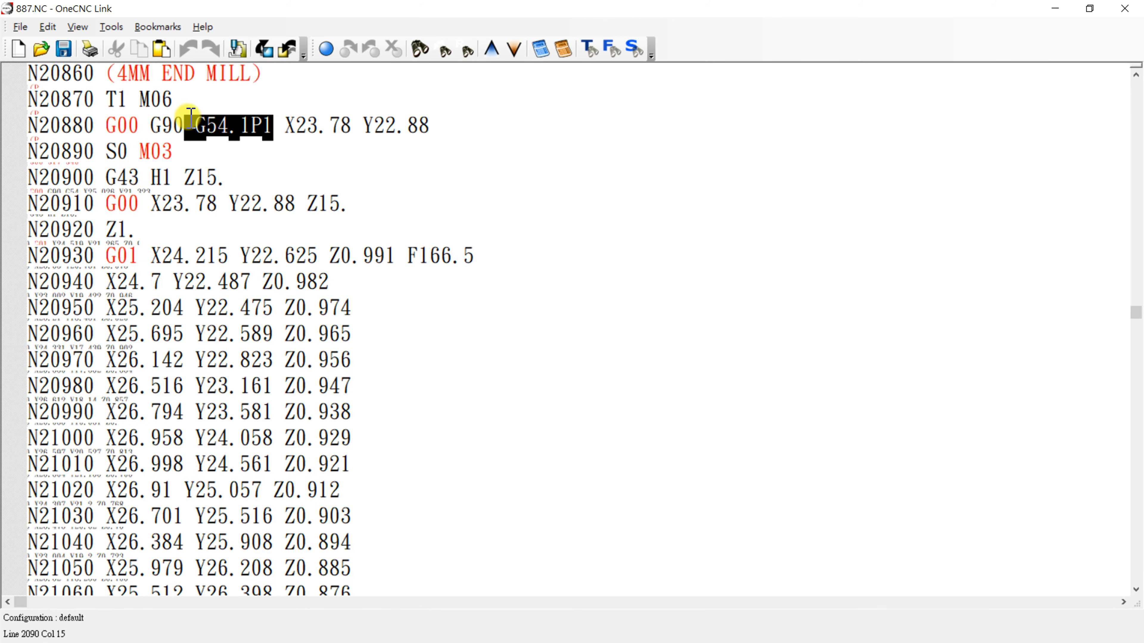
- Find the following G5 occurrence, select the G56 work offset code to examine its block, and close the NC program
click(445, 49)
scroll(265, 124, up, 1)
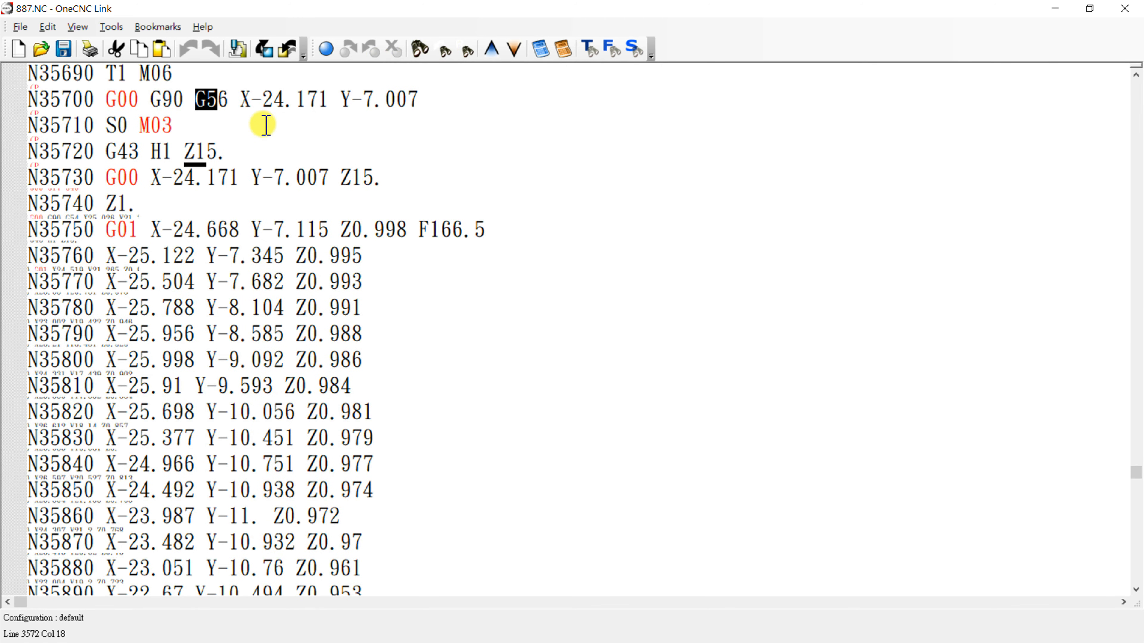
click(231, 105)
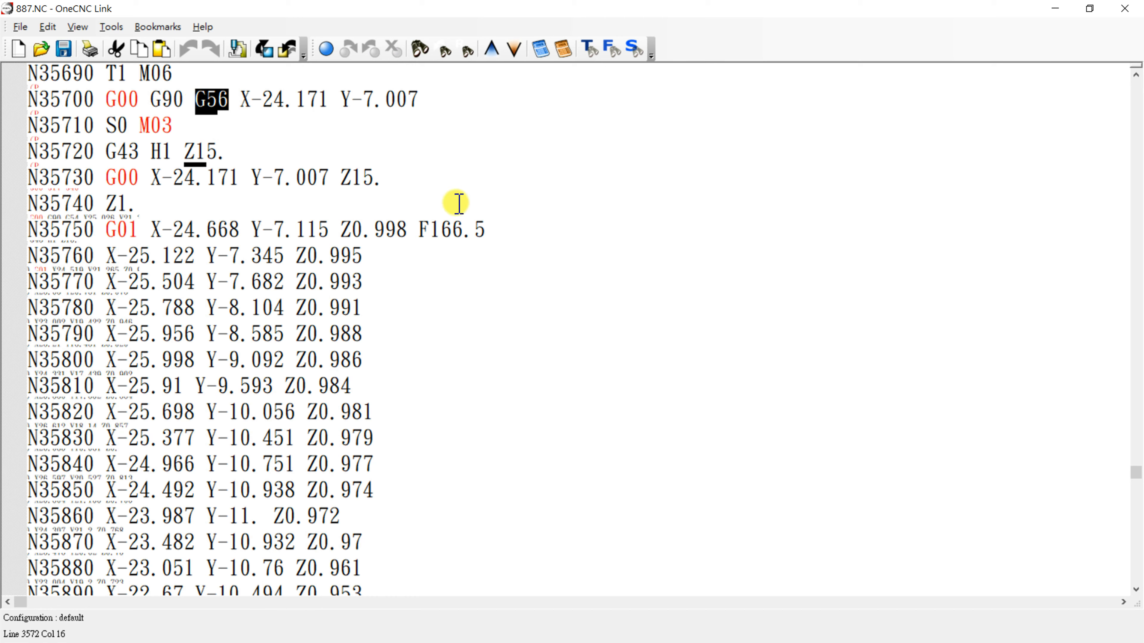
scroll(458, 203, up, 1)
scroll(459, 203, up, 1)
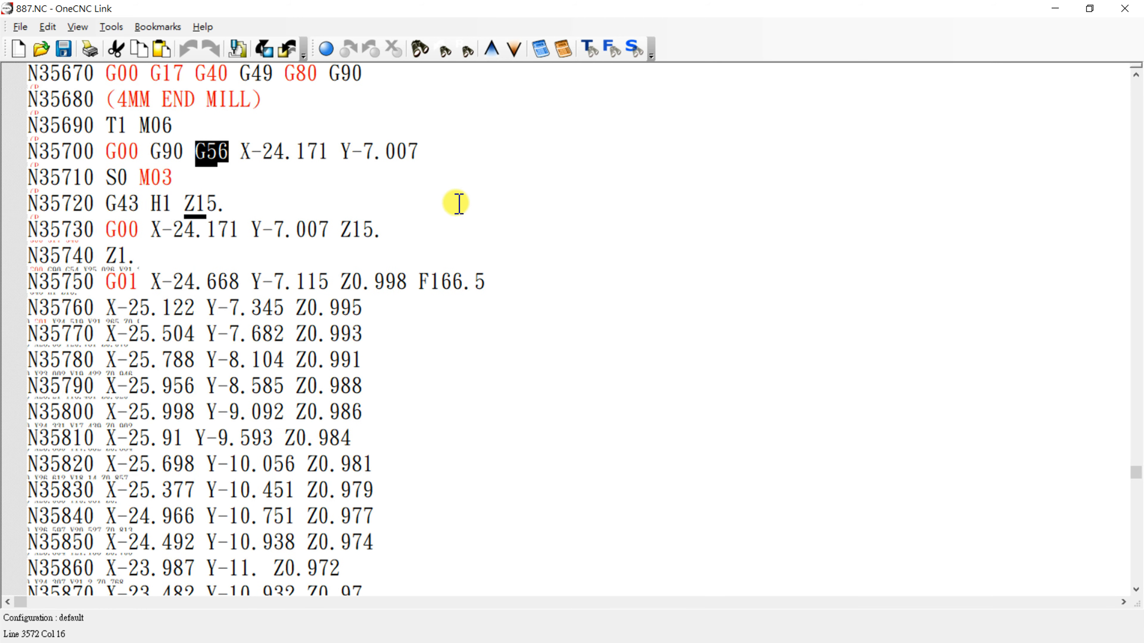
click(1128, 10)
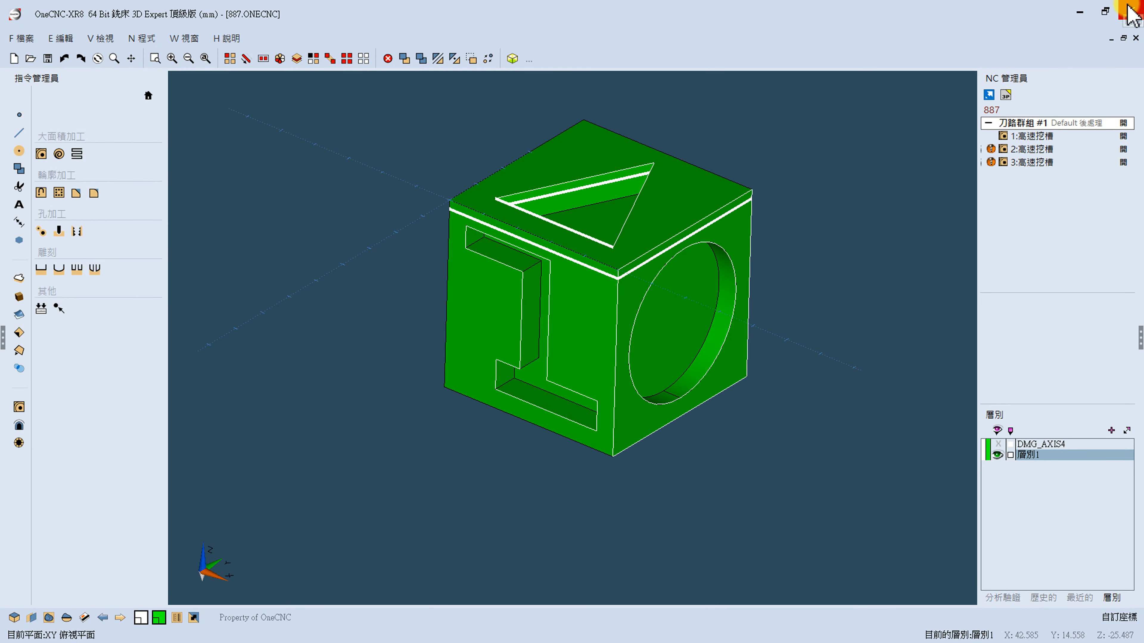